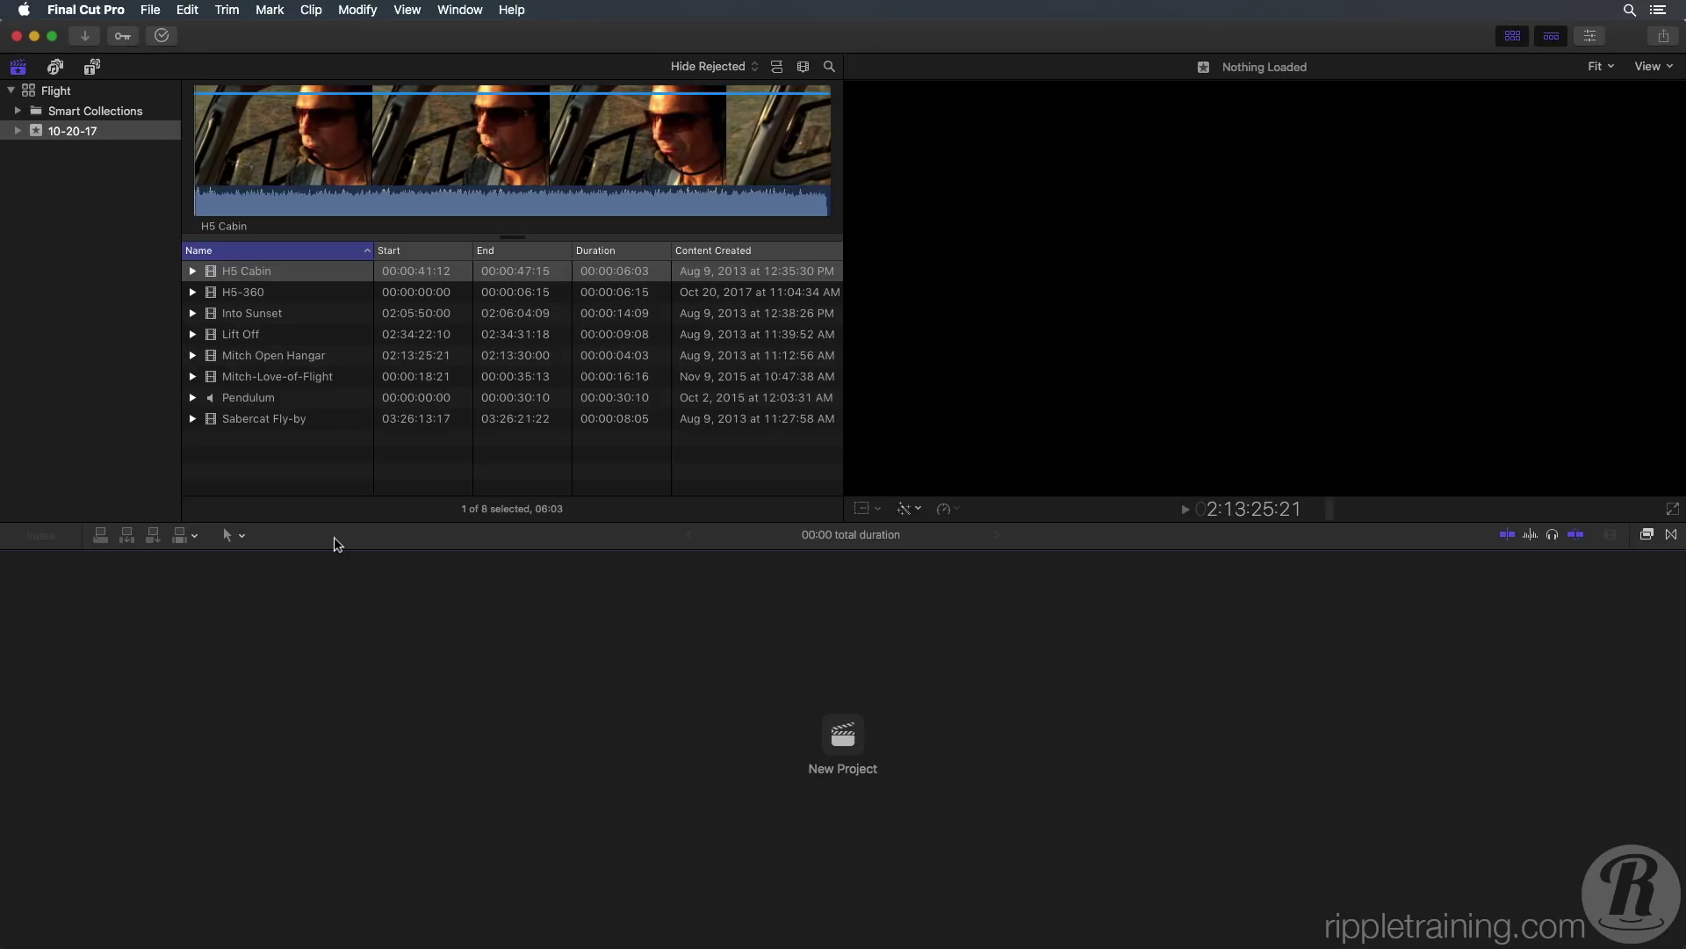
- Mark a range of about 7:03 in the Lift Off clip, covering the helicopter's take-off, as a favorite
left_click(303, 339)
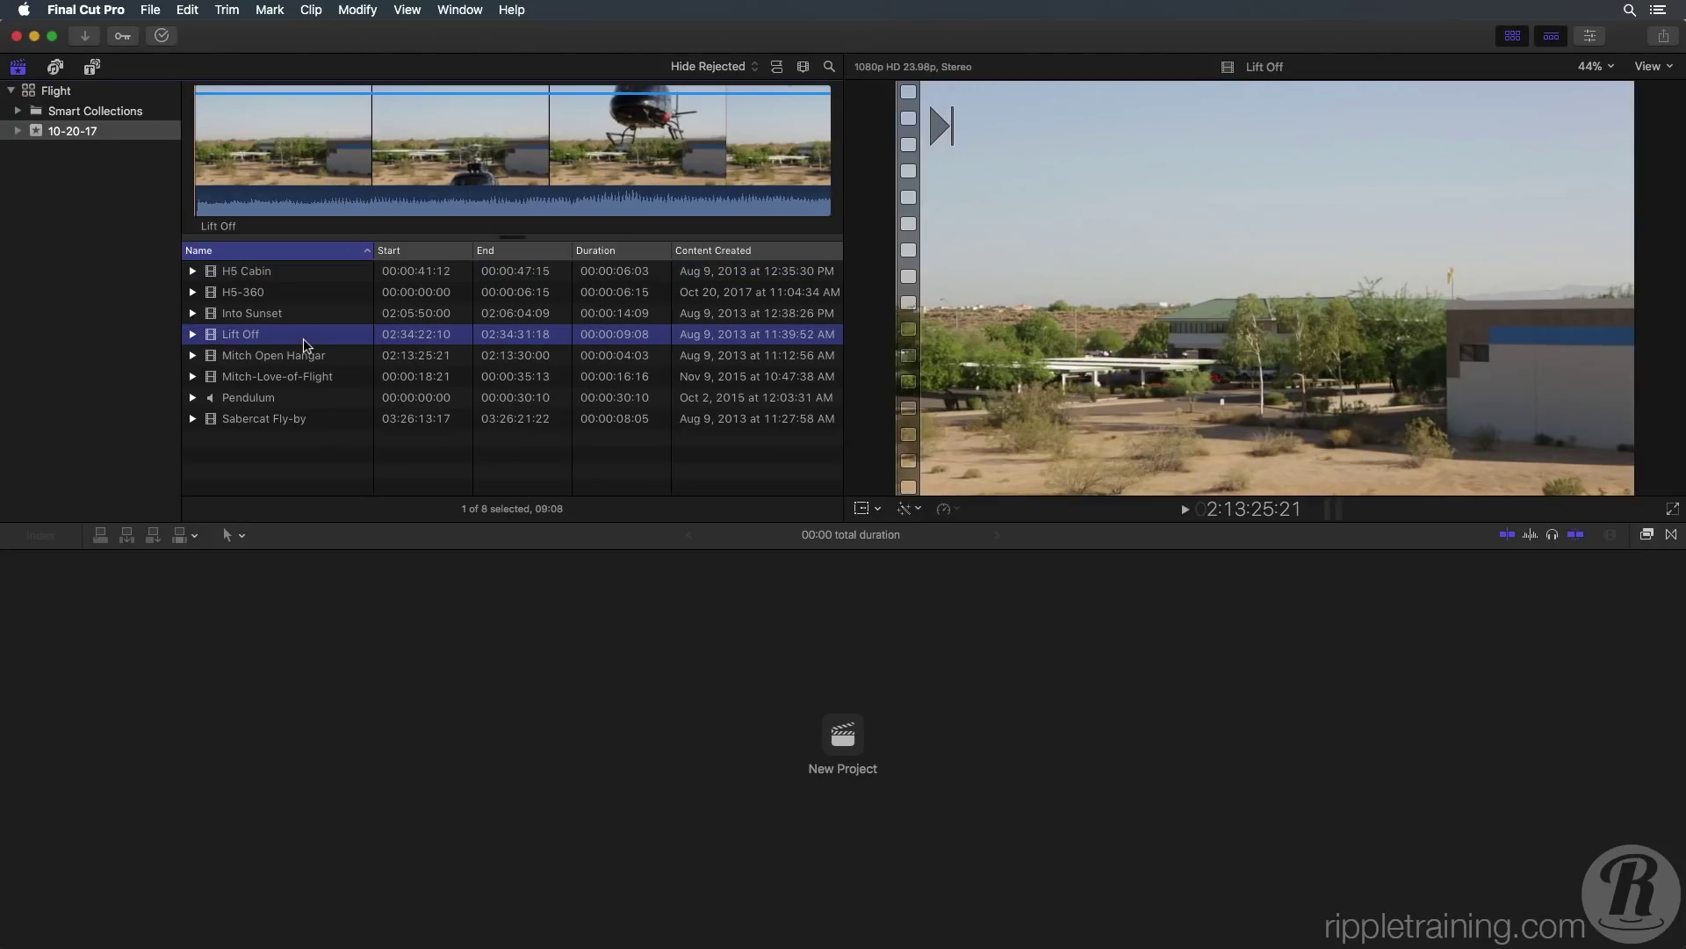
left_click(322, 194)
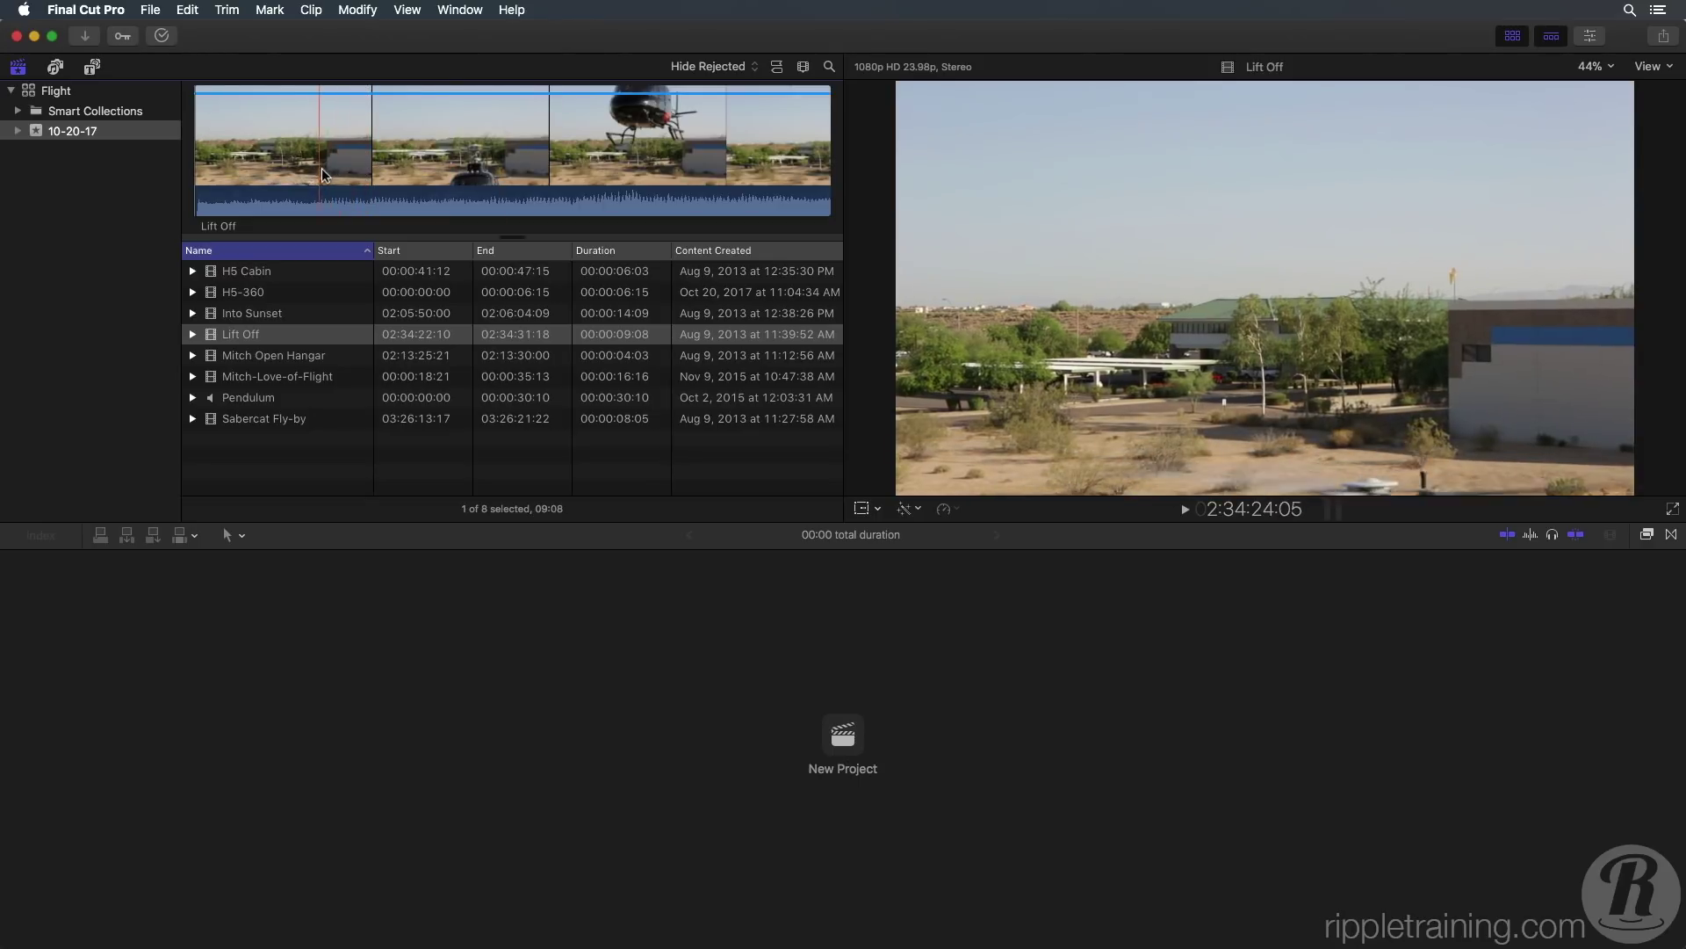
left_click_drag(288, 172, 775, 185)
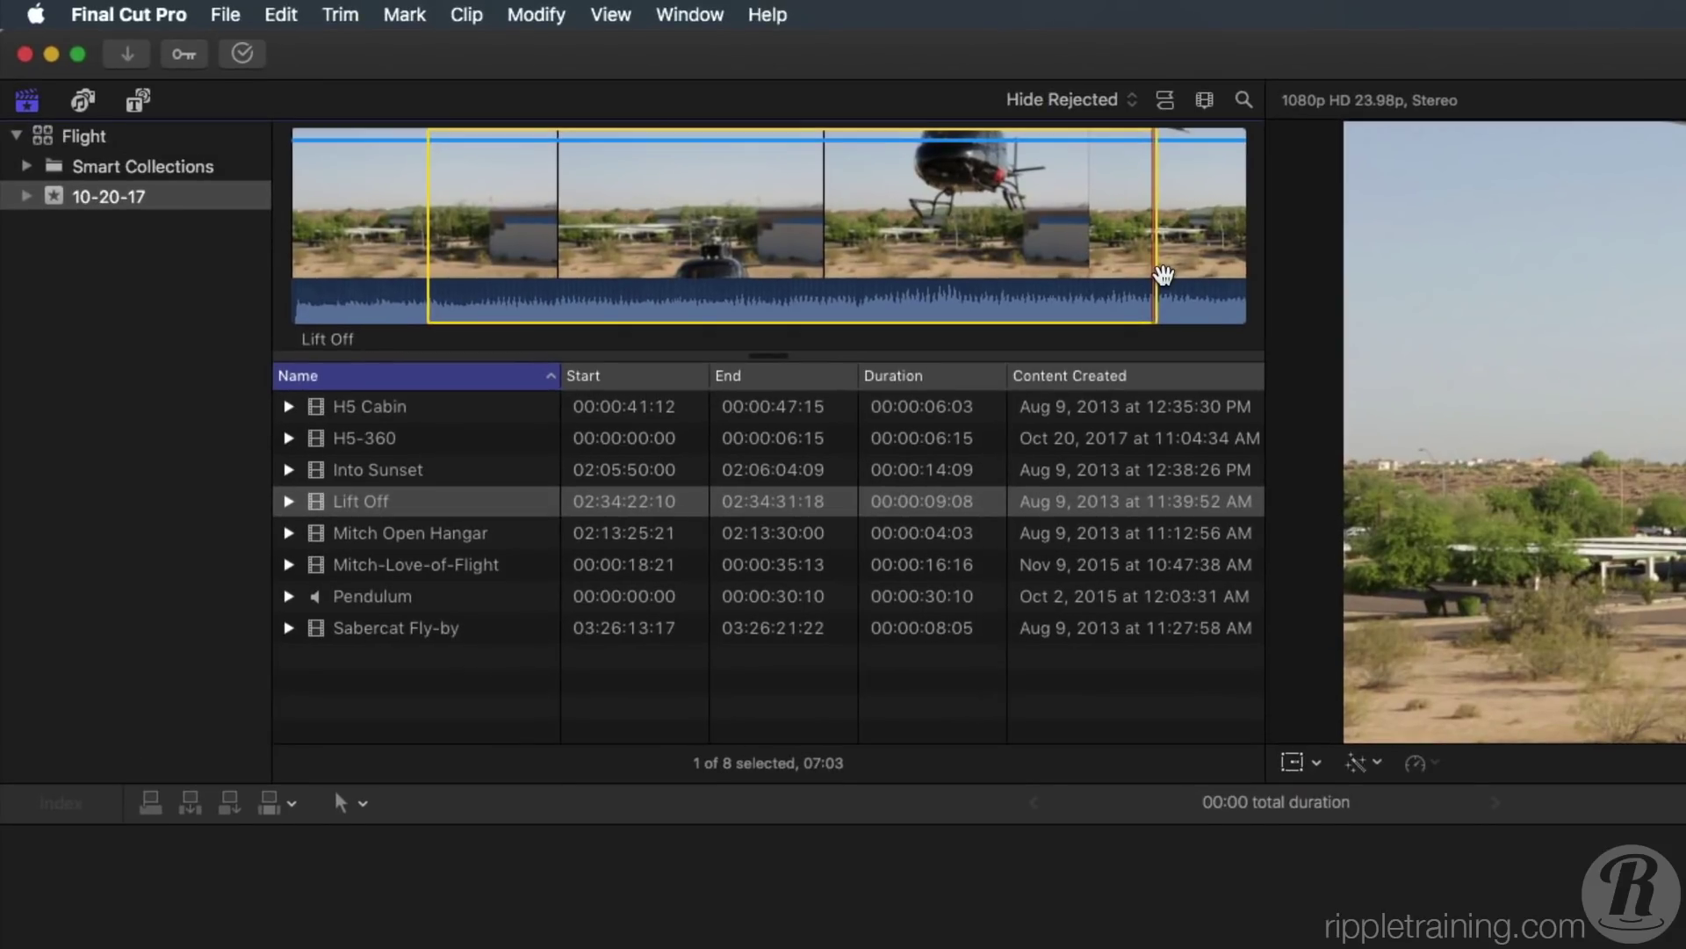
key("f")
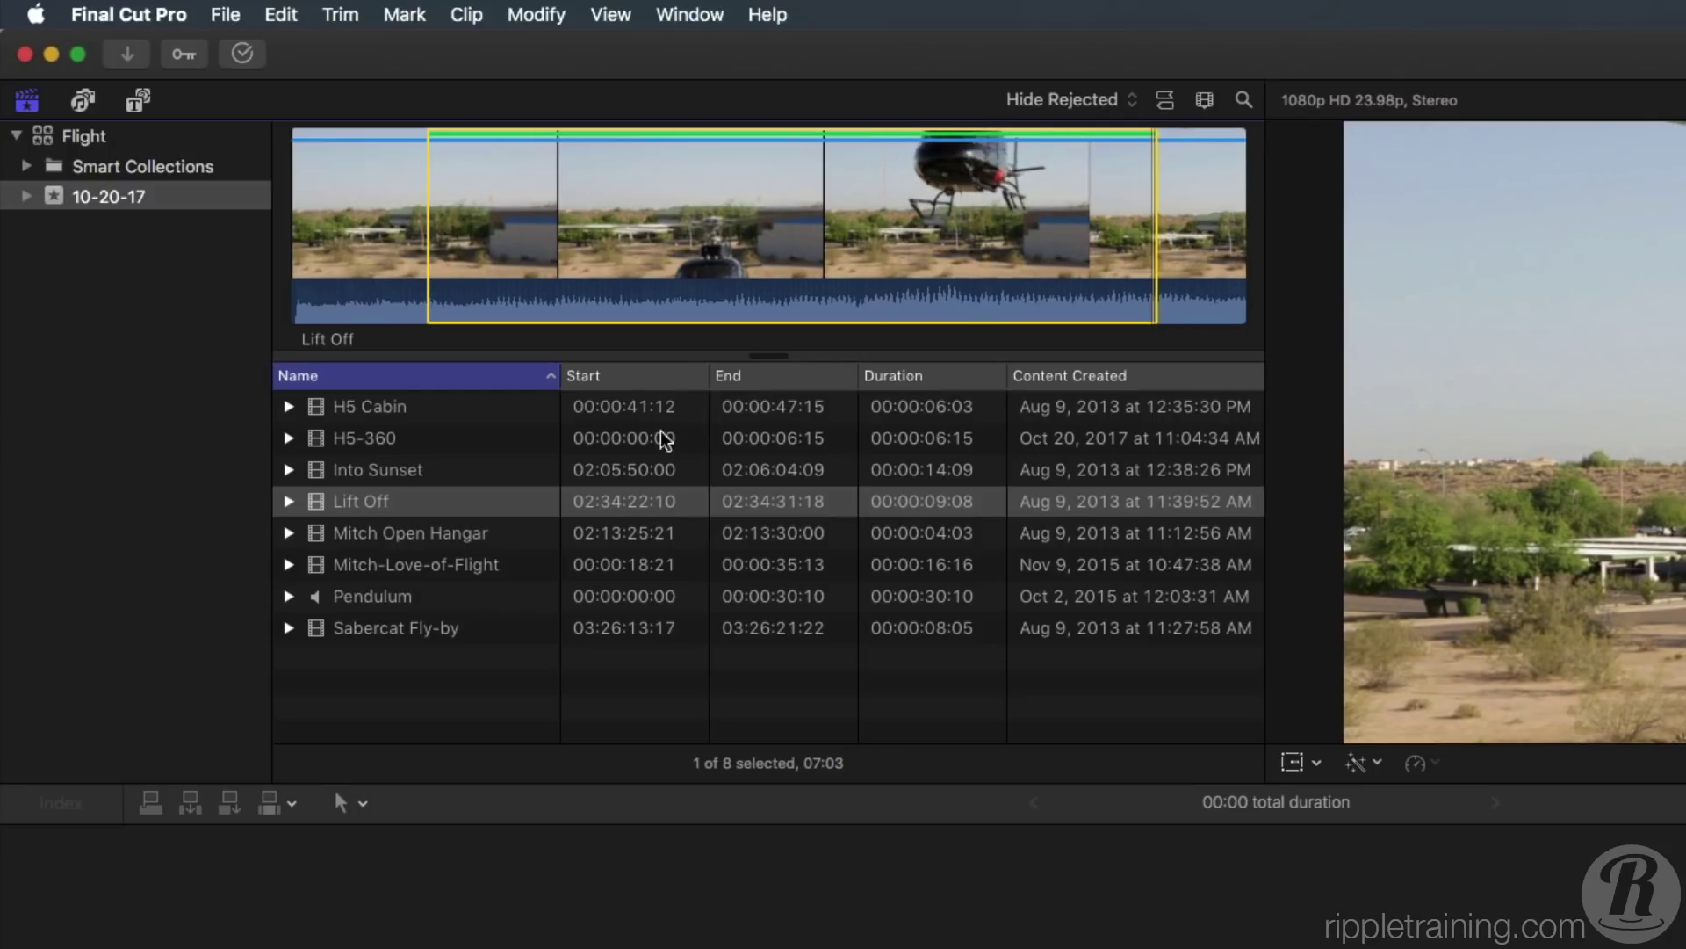
- Mark the Mitch Open Hangar clip from 02:13:26:07 to about 02:13:28:07 as a favorite
left_click(527, 537)
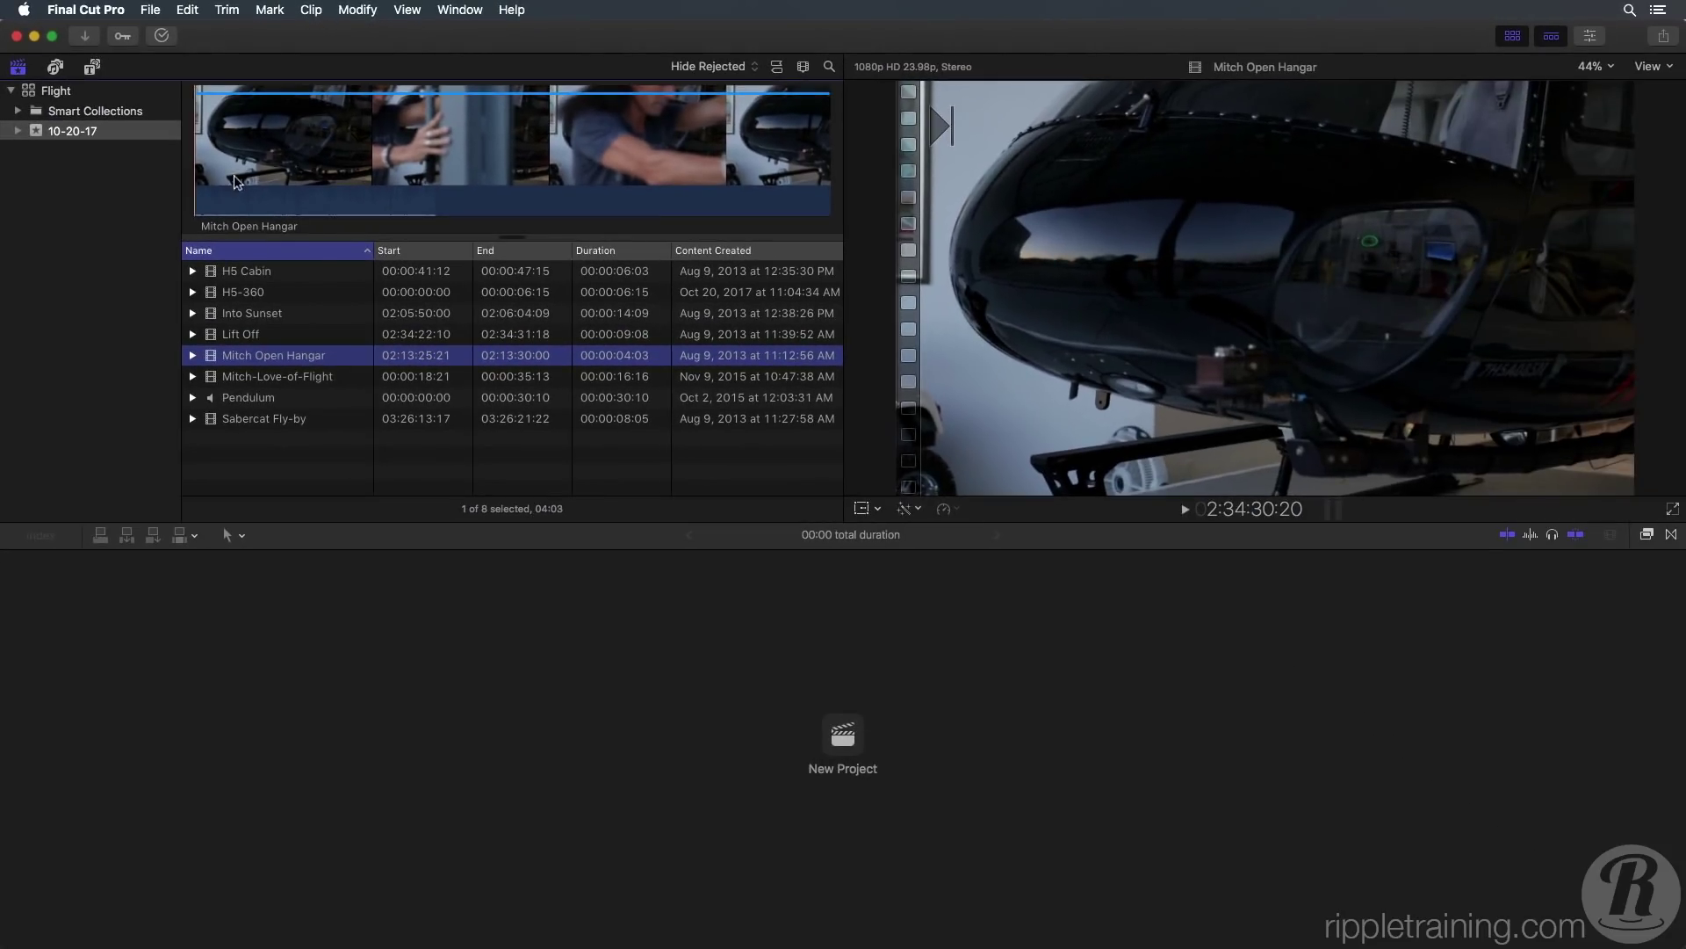
left_click(209, 171)
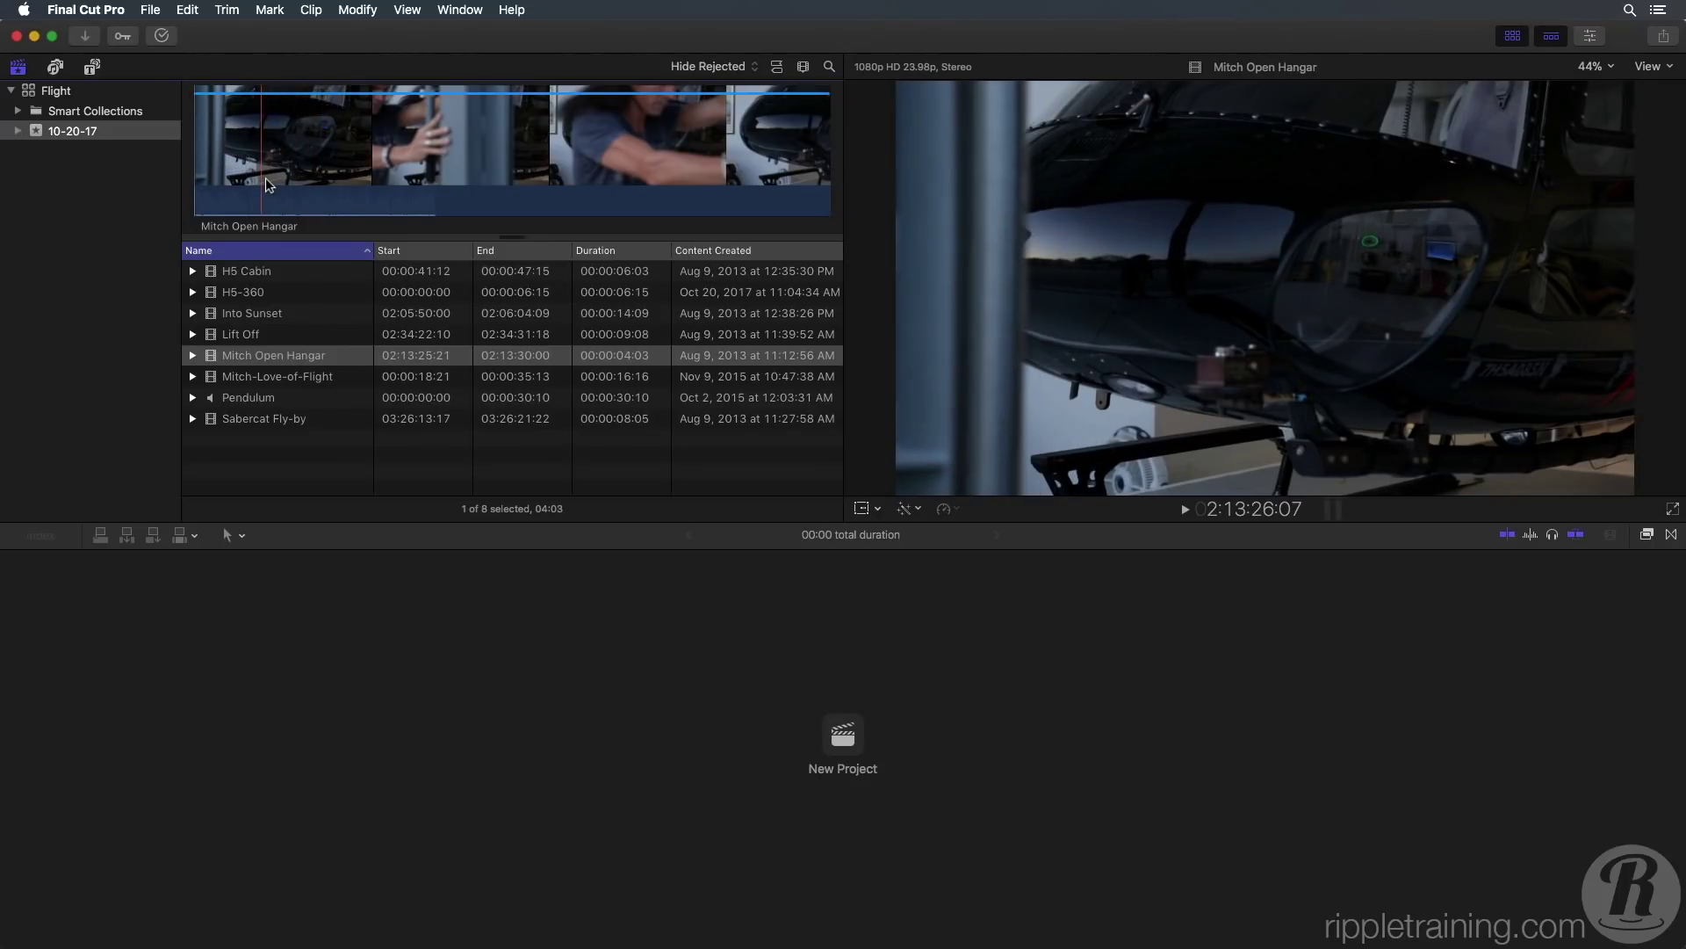
key("i")
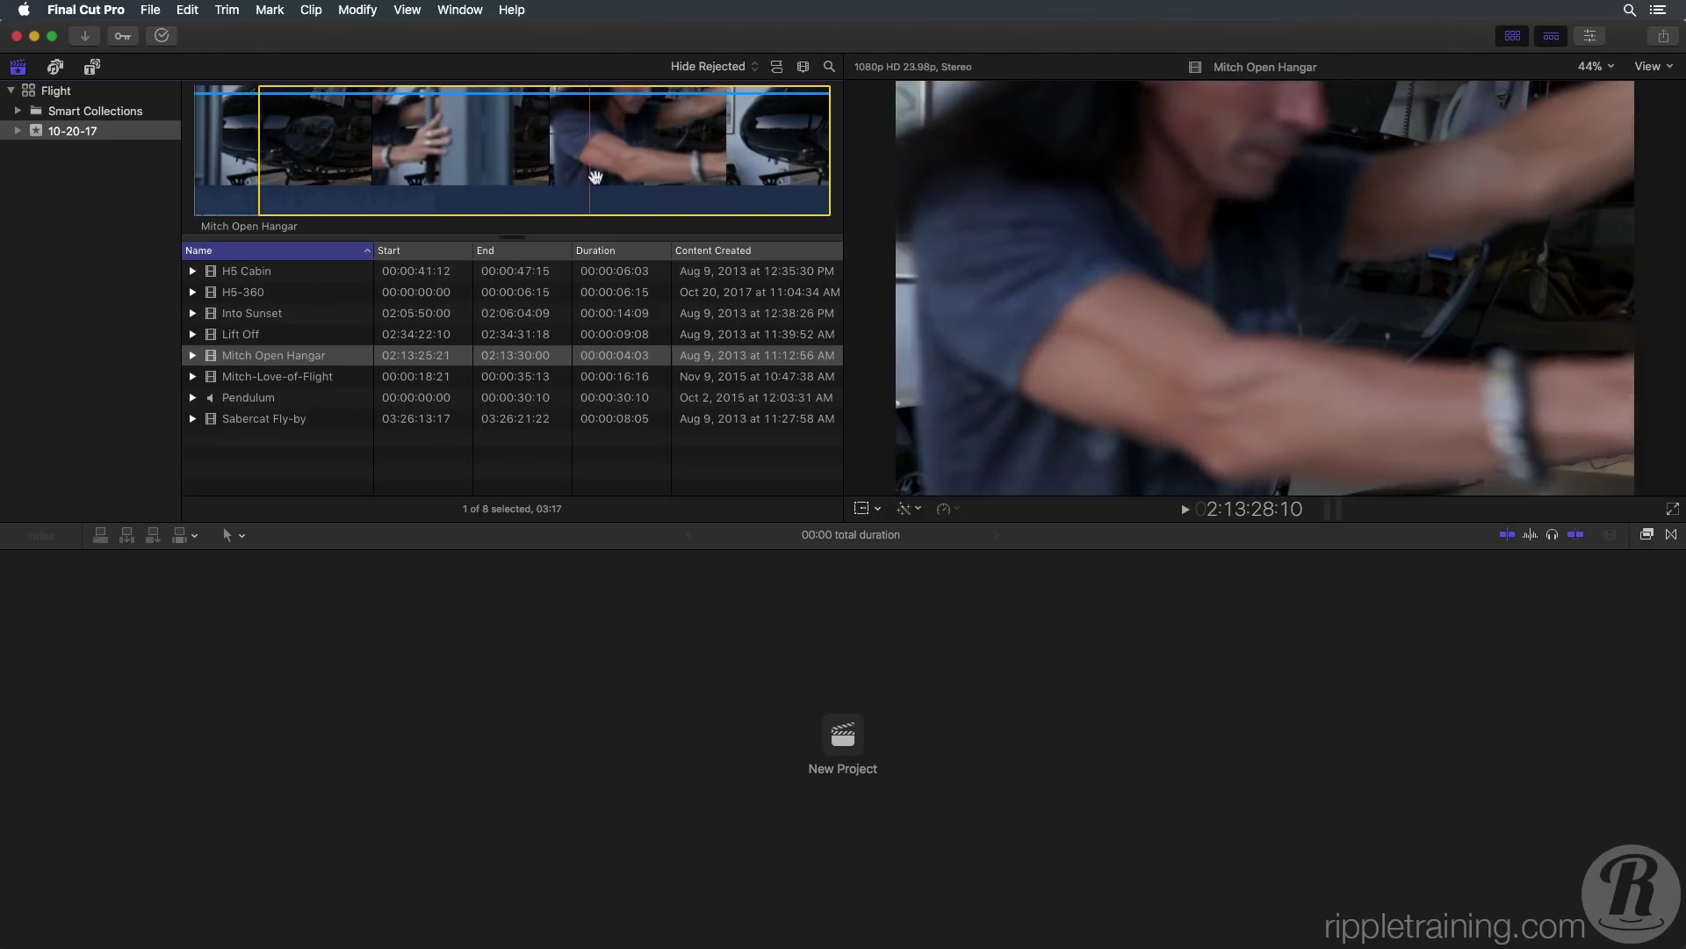
key("o")
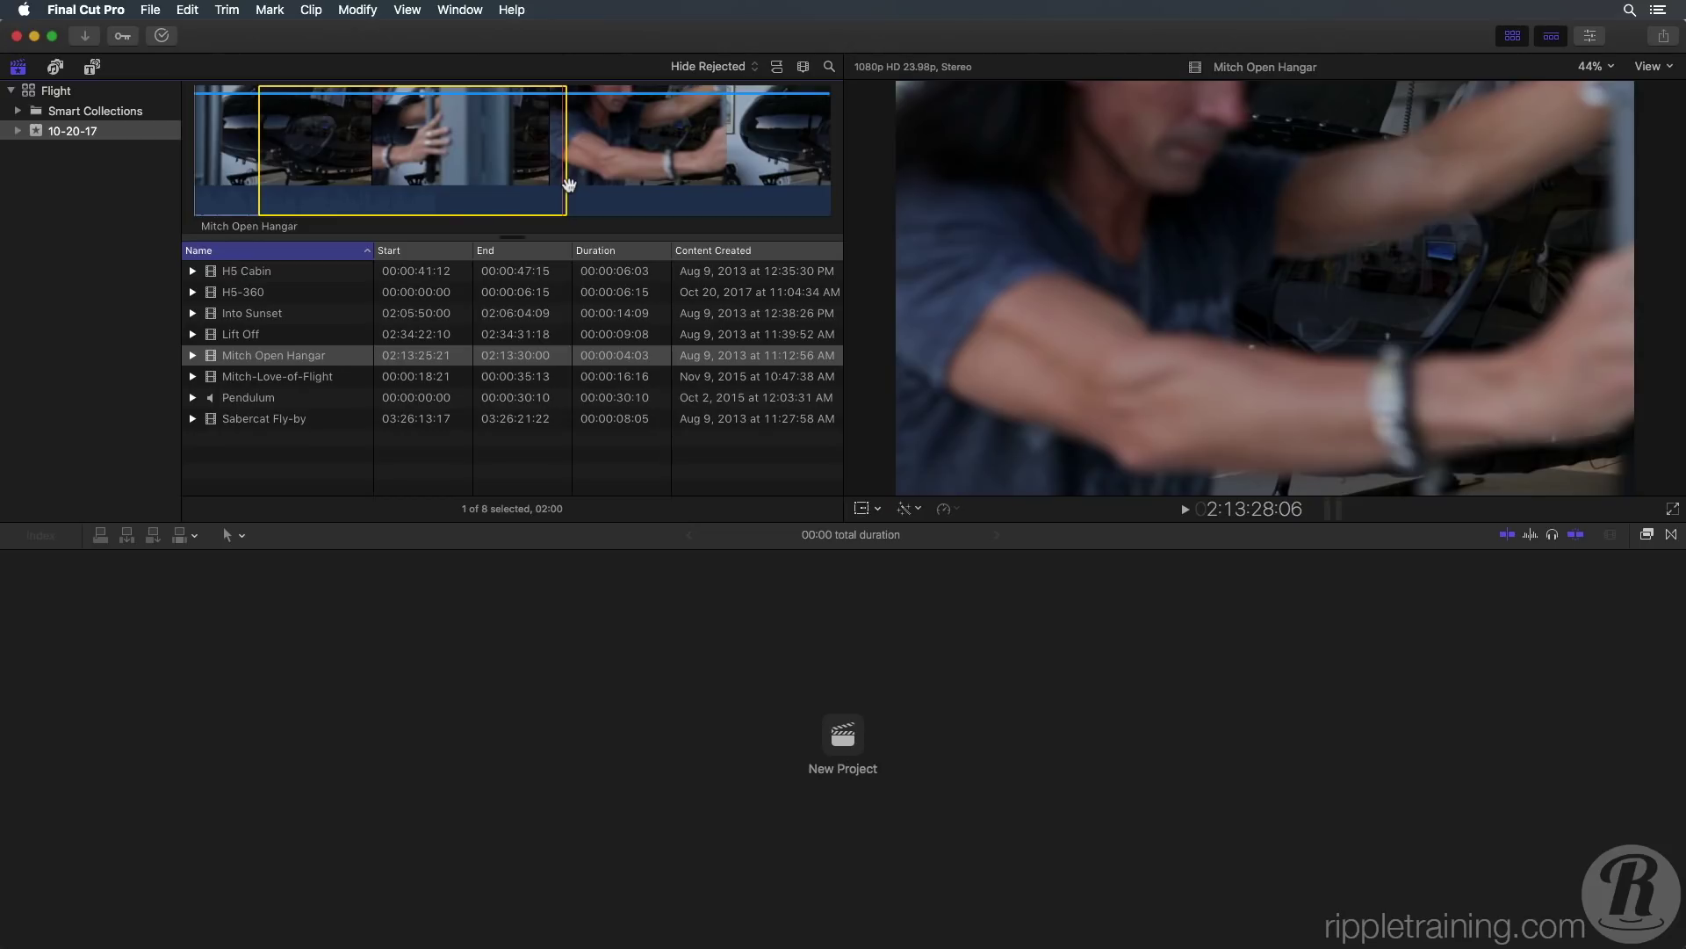
key("f")
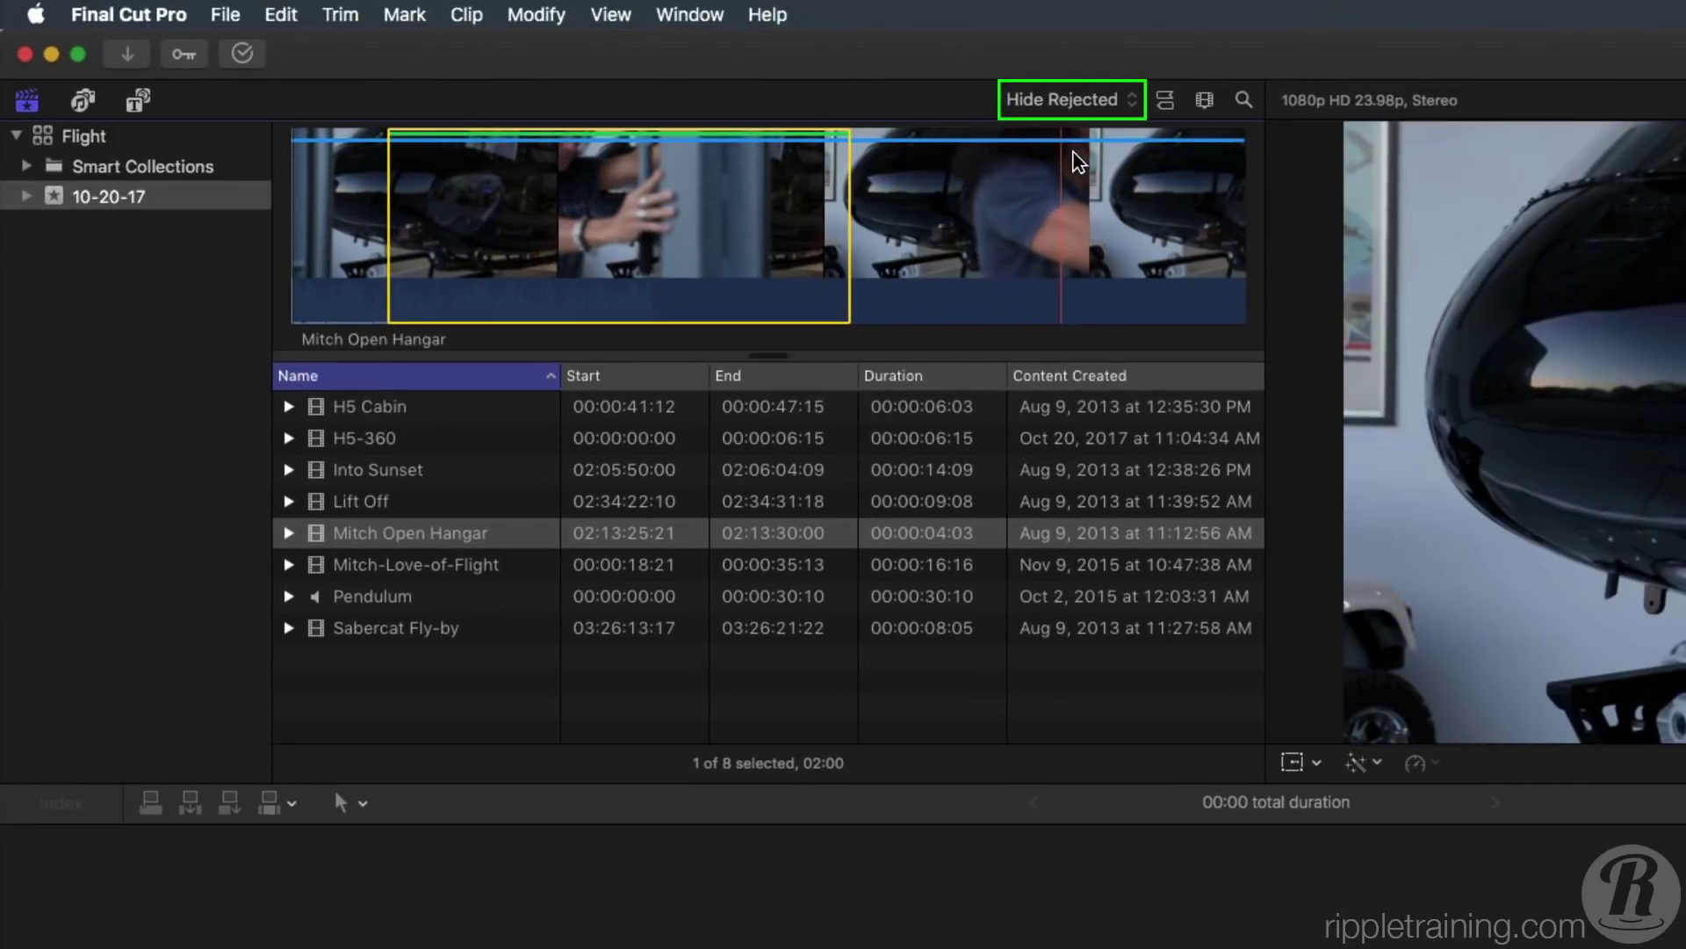
- Filter the browser to show only Favorites, and return the filter to Hide Rejected
left_click(1130, 101)
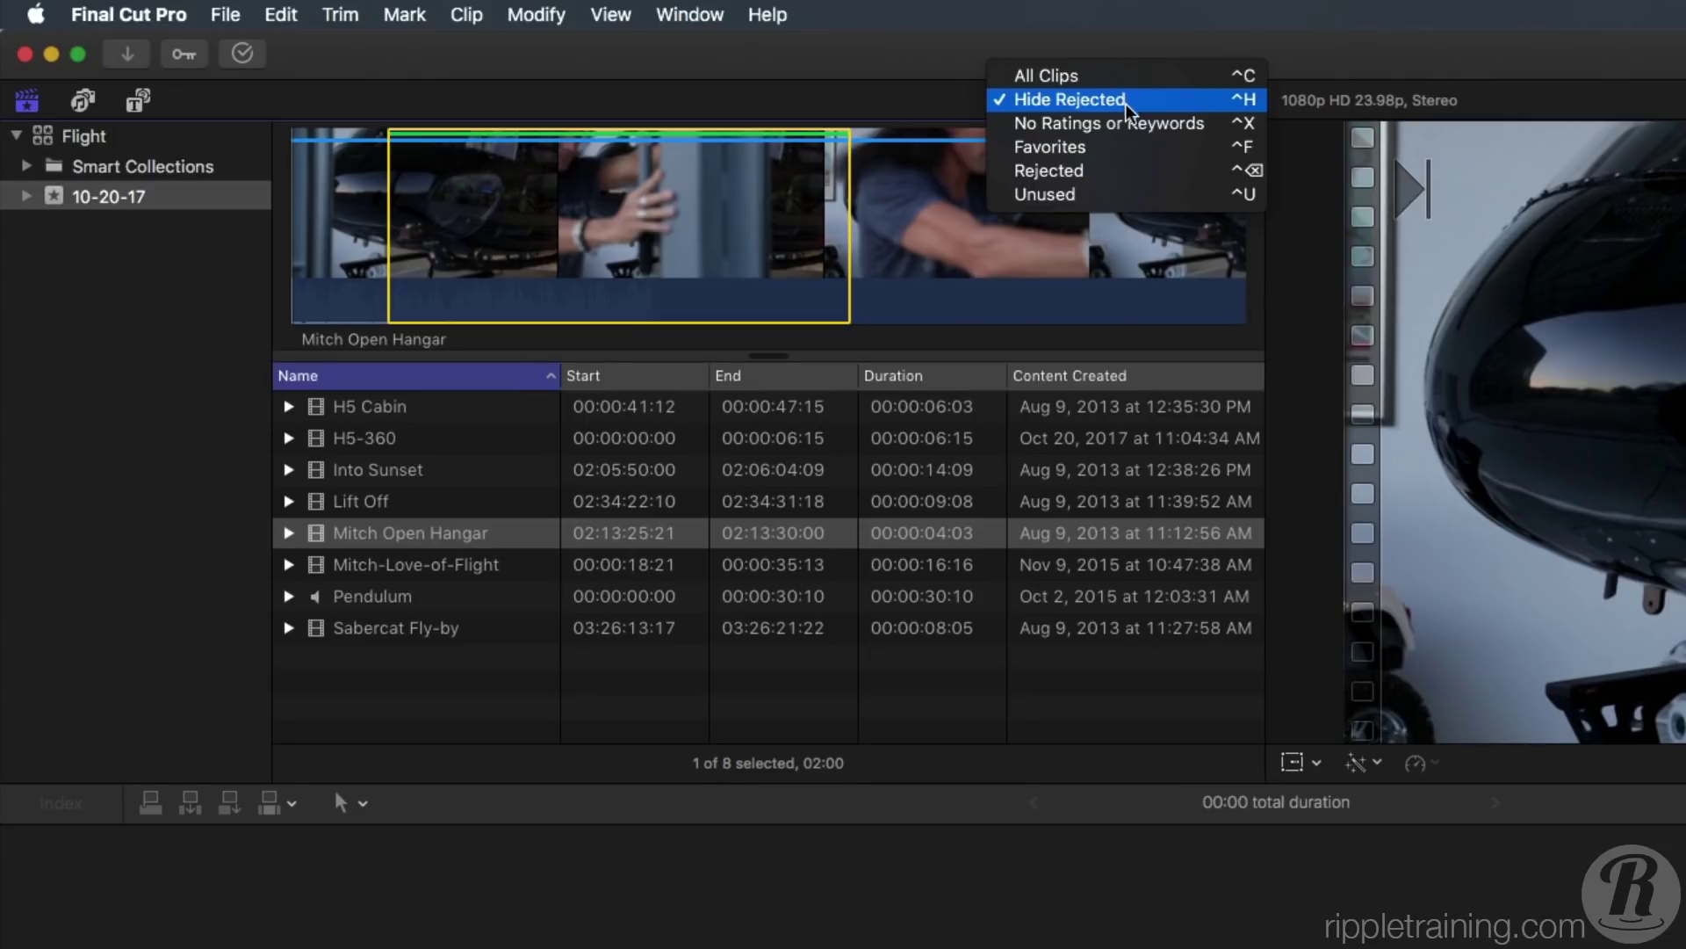
left_click(1127, 147)
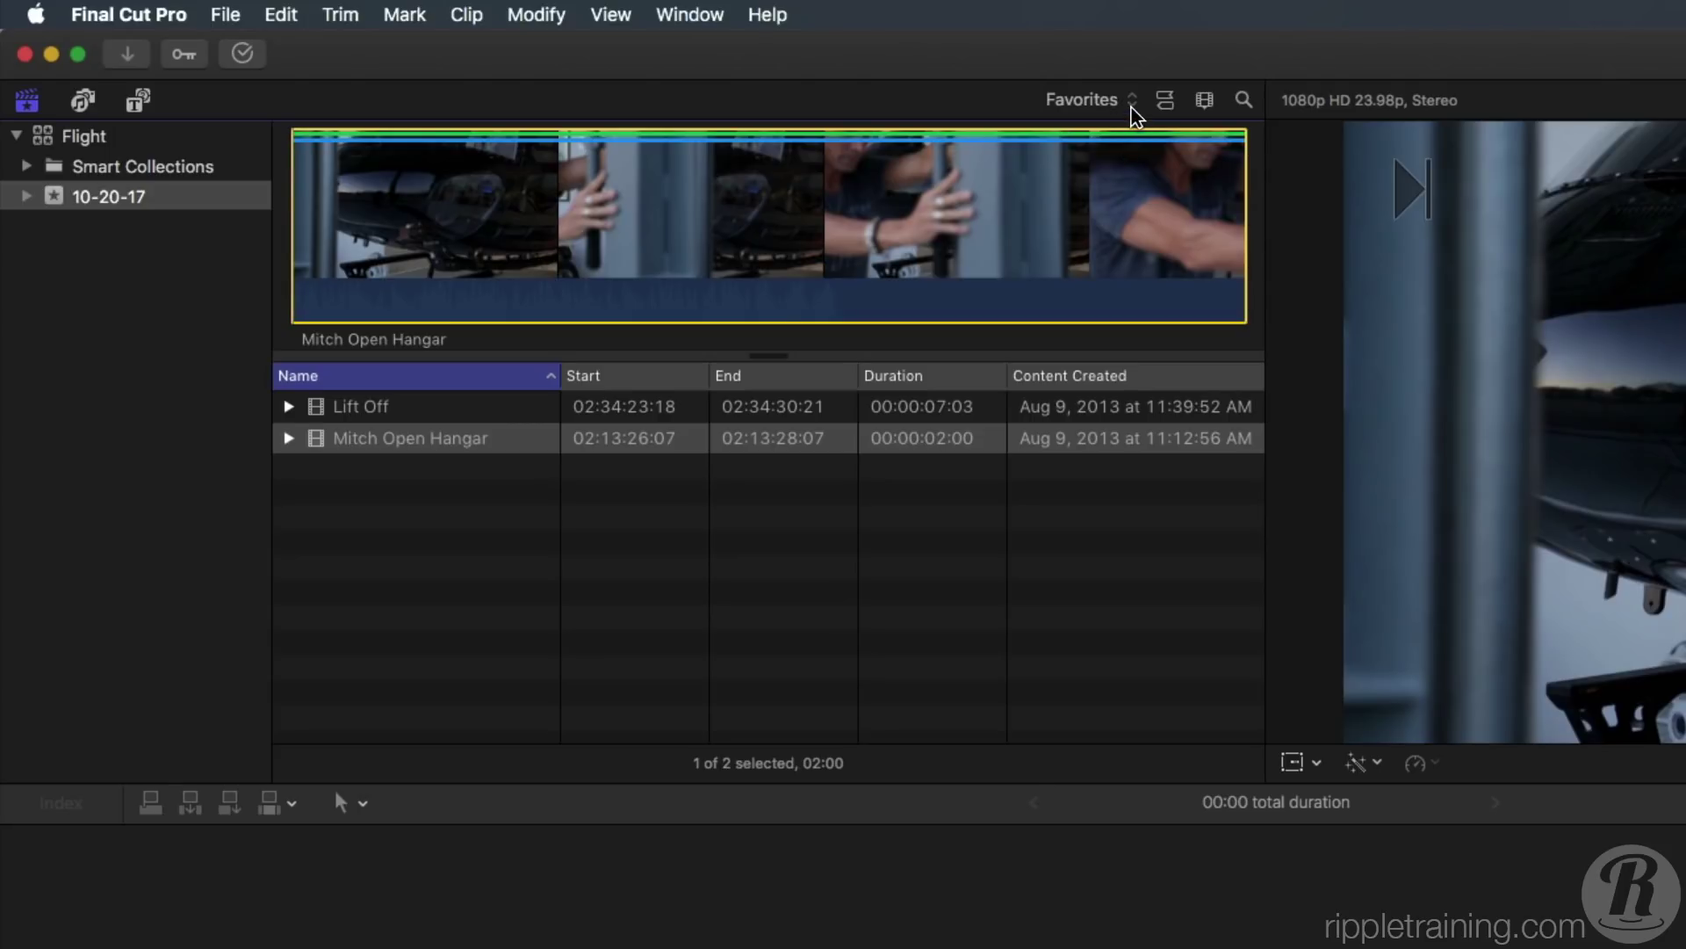
left_click(1128, 101)
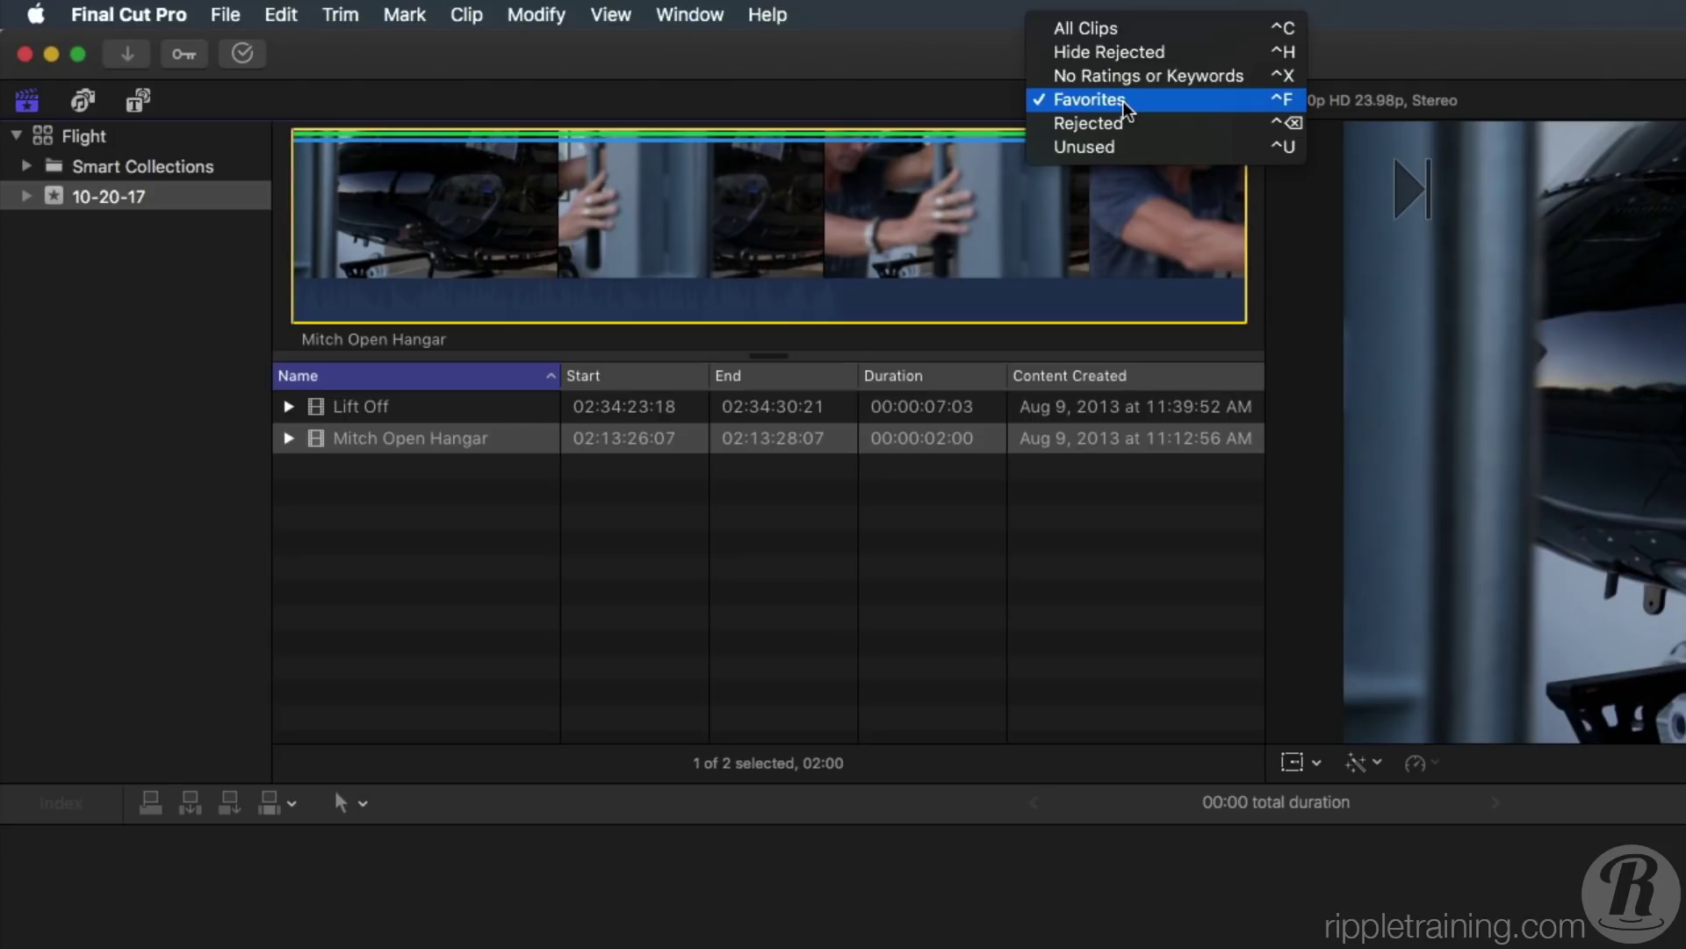
left_click(1181, 54)
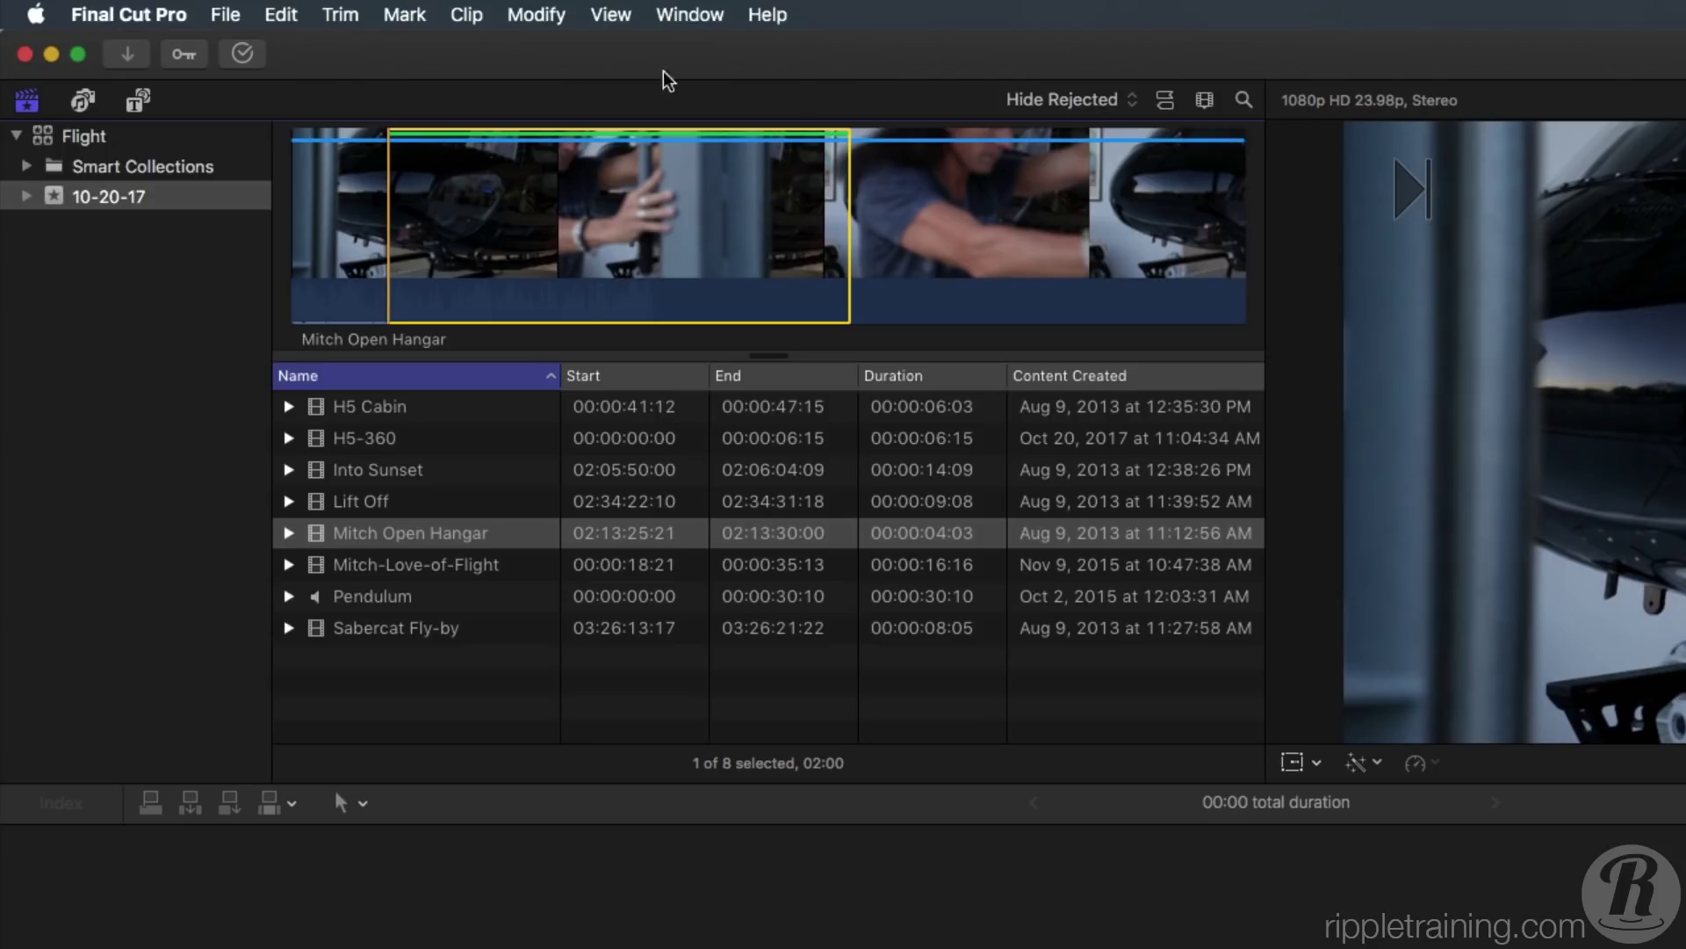
- Create a new project named Love of Flight in the 10-20-17 event with the default settings
left_click(192, 204)
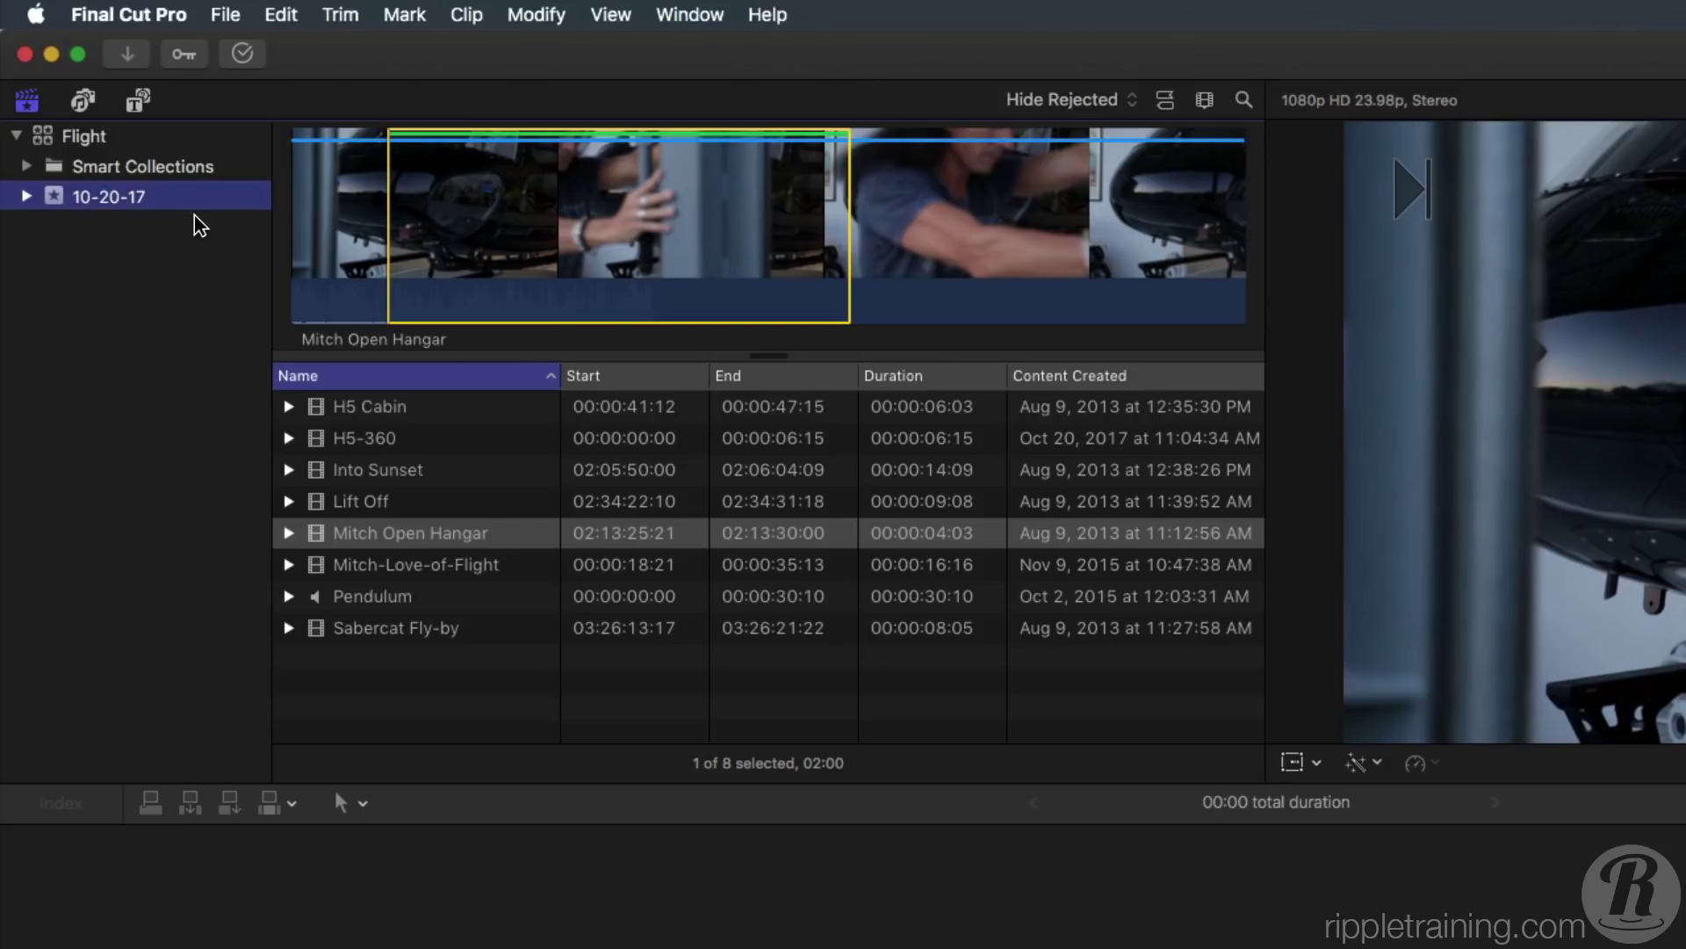
right_click(191, 209)
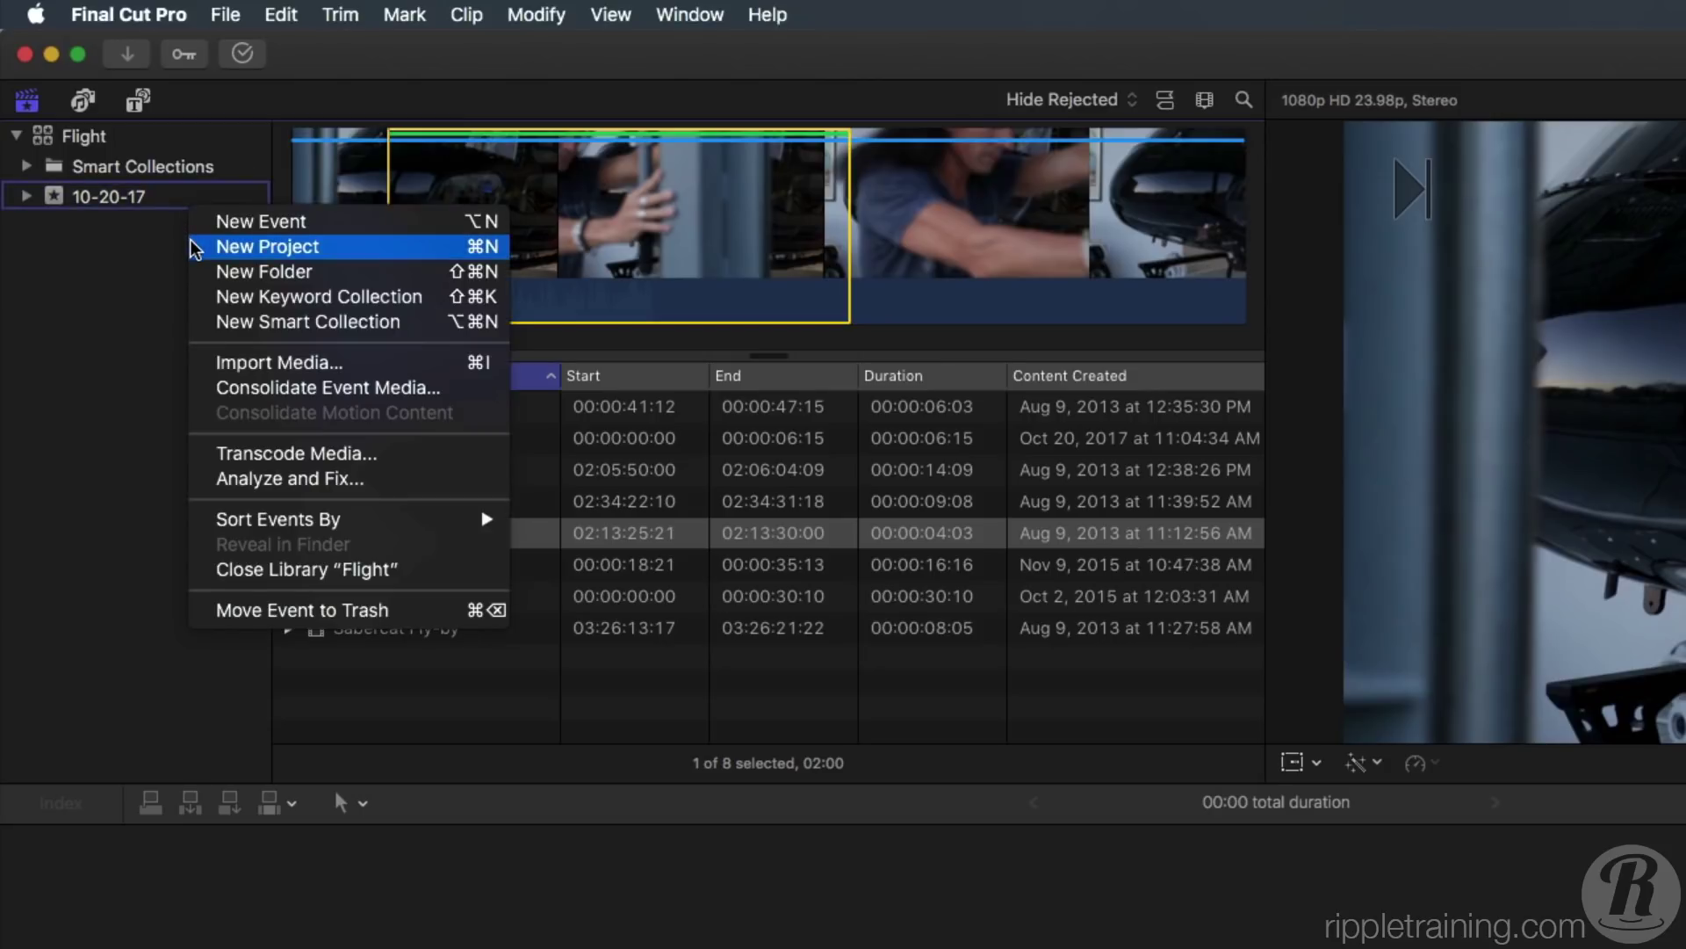
left_click(195, 247)
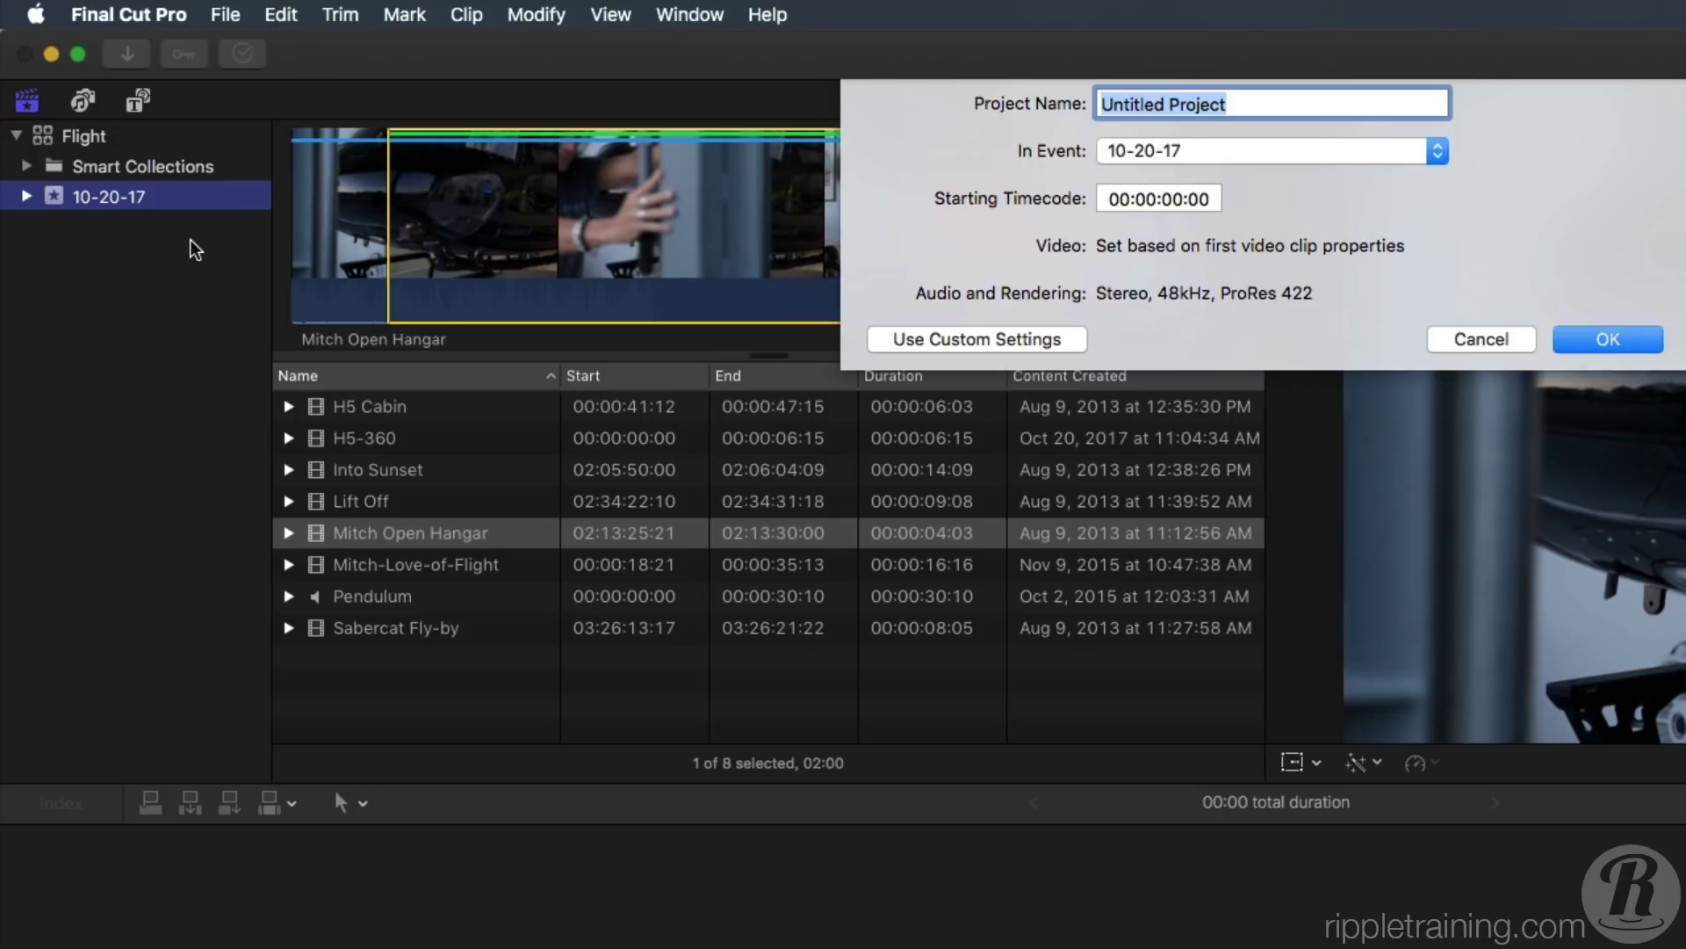
type("Love of Flight")
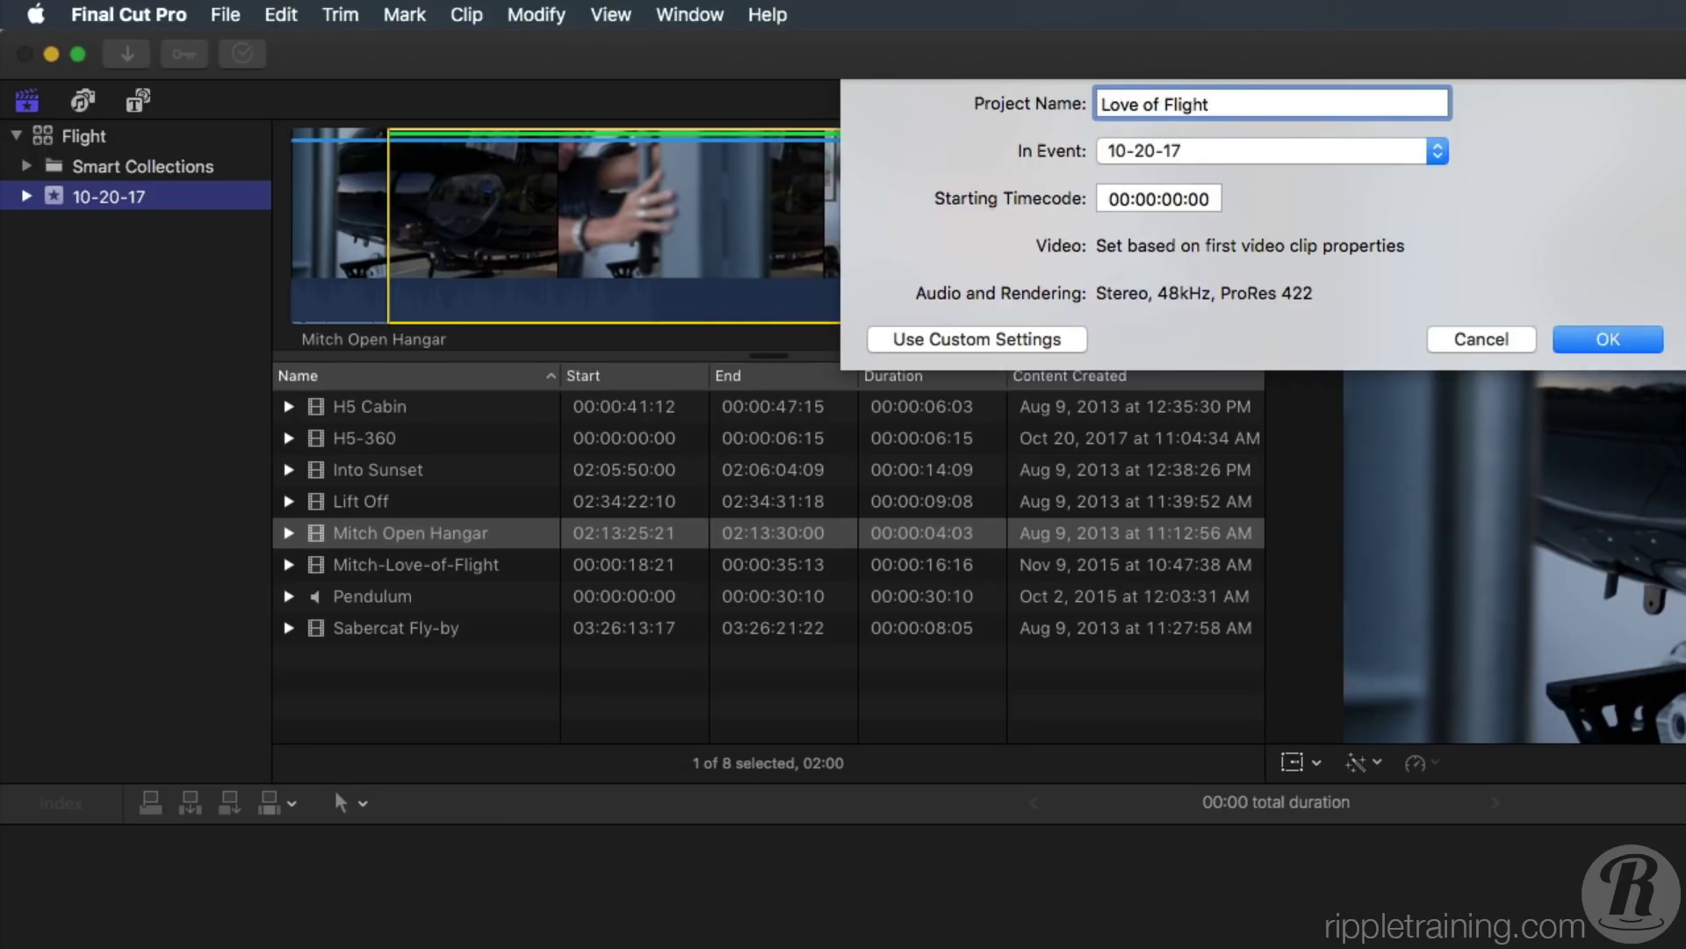
key("Return")
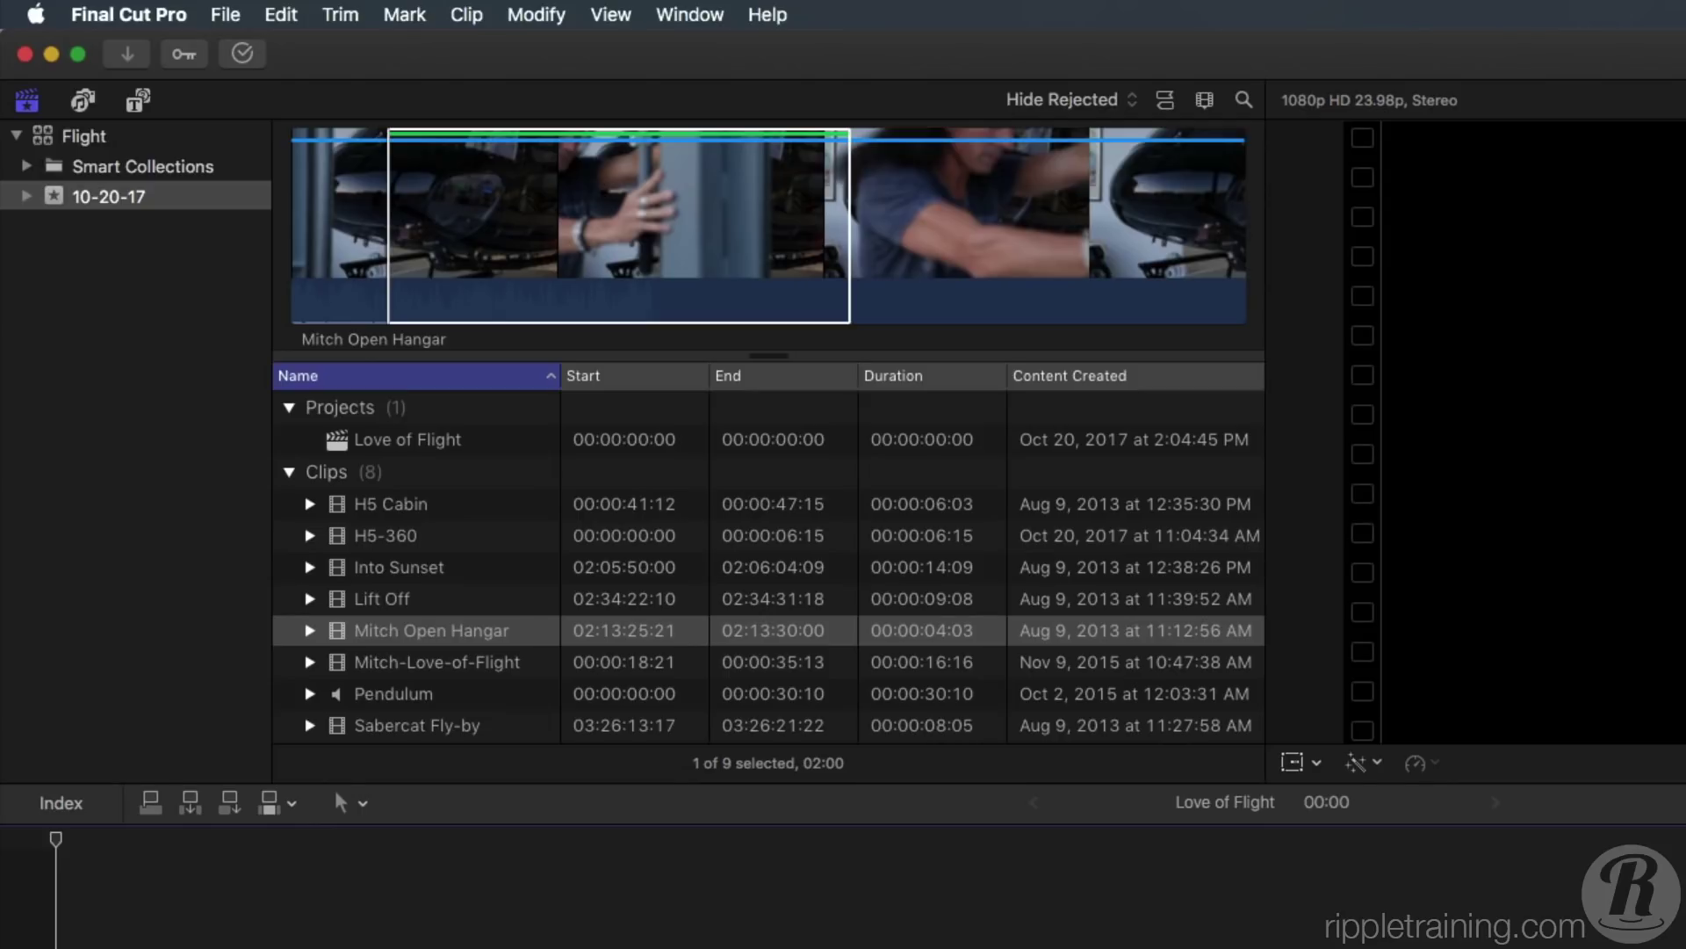
- Append the Lift Off, Mitch Open Hangar and Mitch-Love-of-Flight clips to the primary storyline and fit them in the timeline
left_click(438, 590)
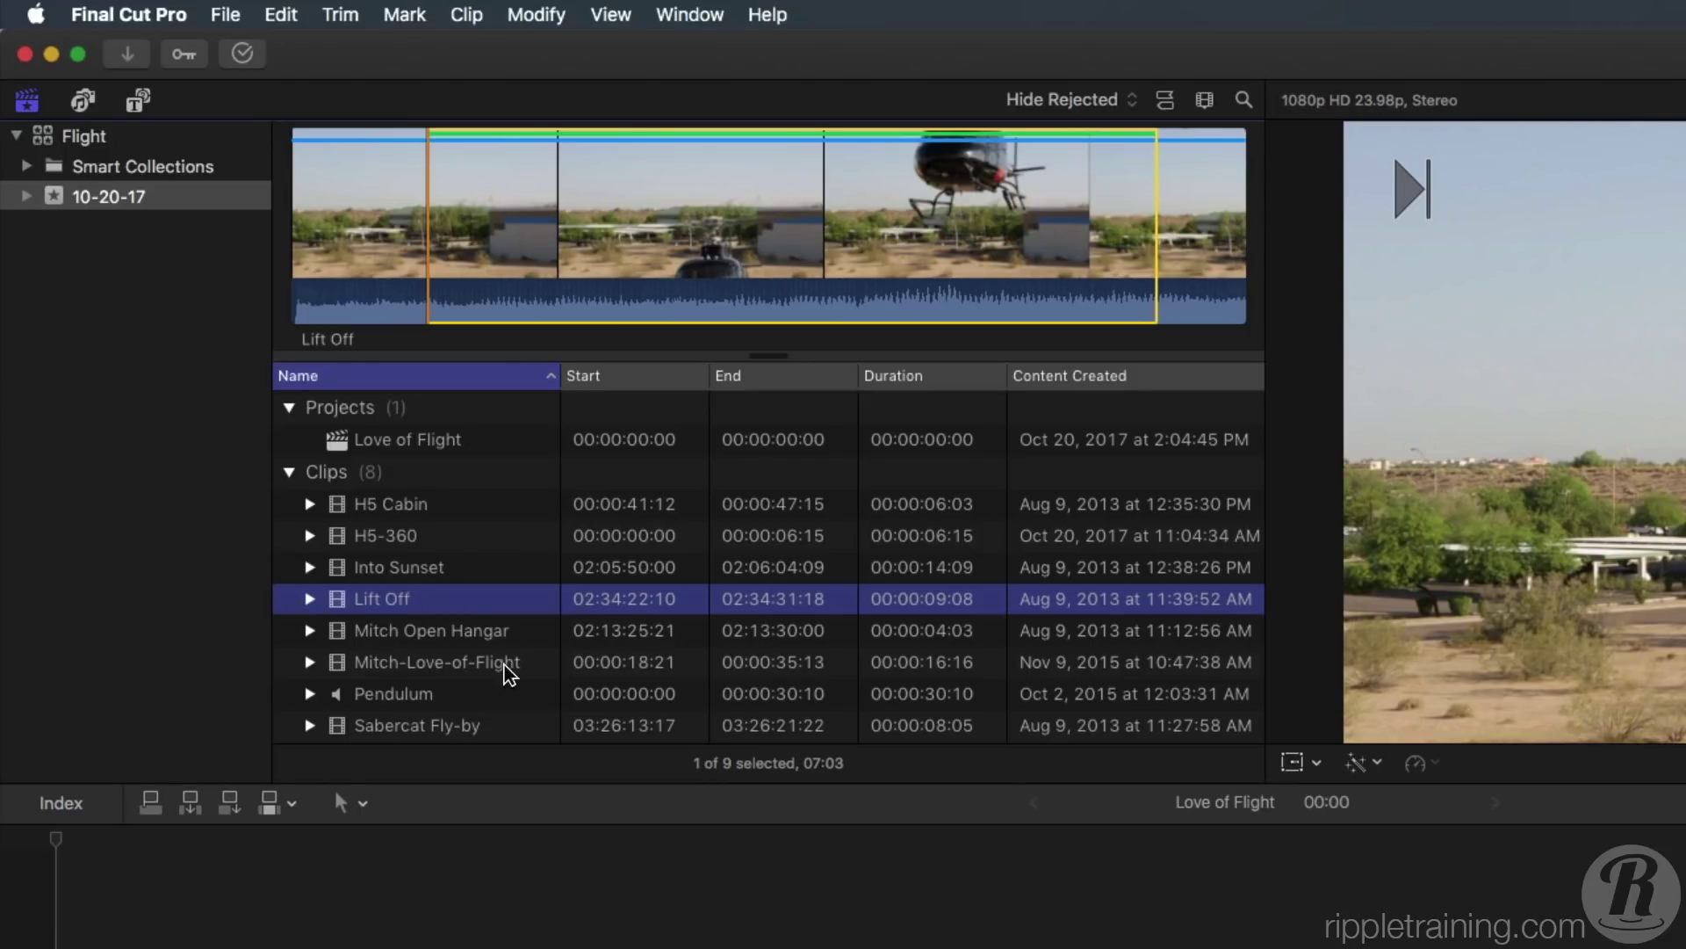
left_click(543, 661, "super")
left_click(545, 632, "super")
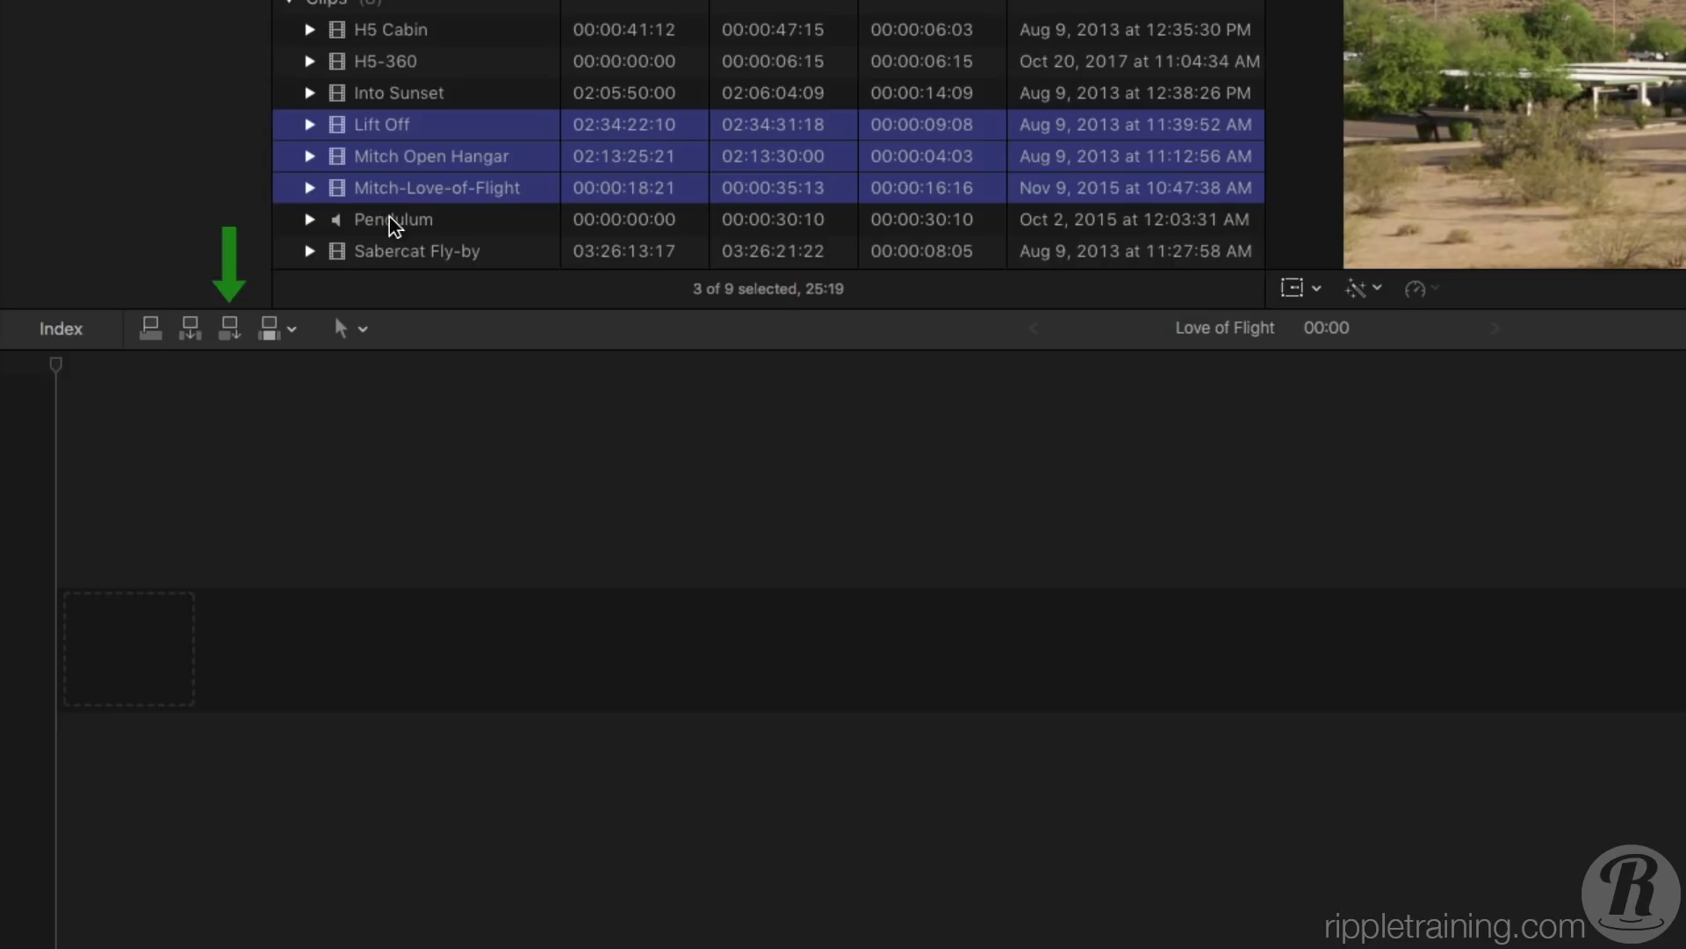
left_click(238, 337)
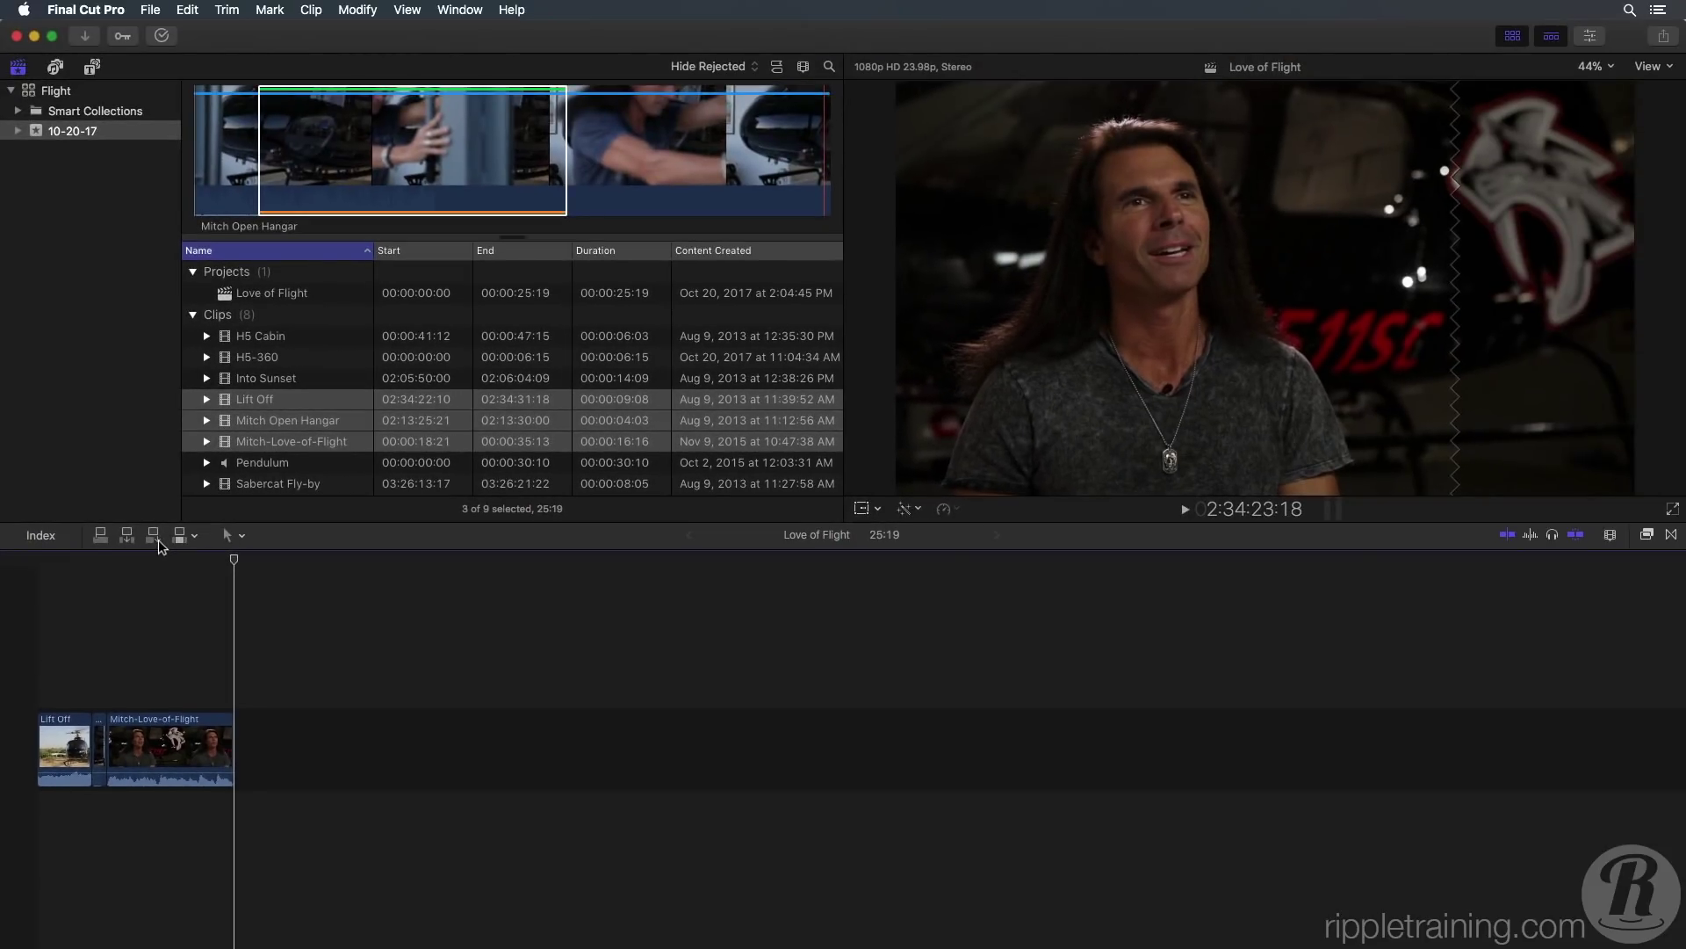
key("shift+z")
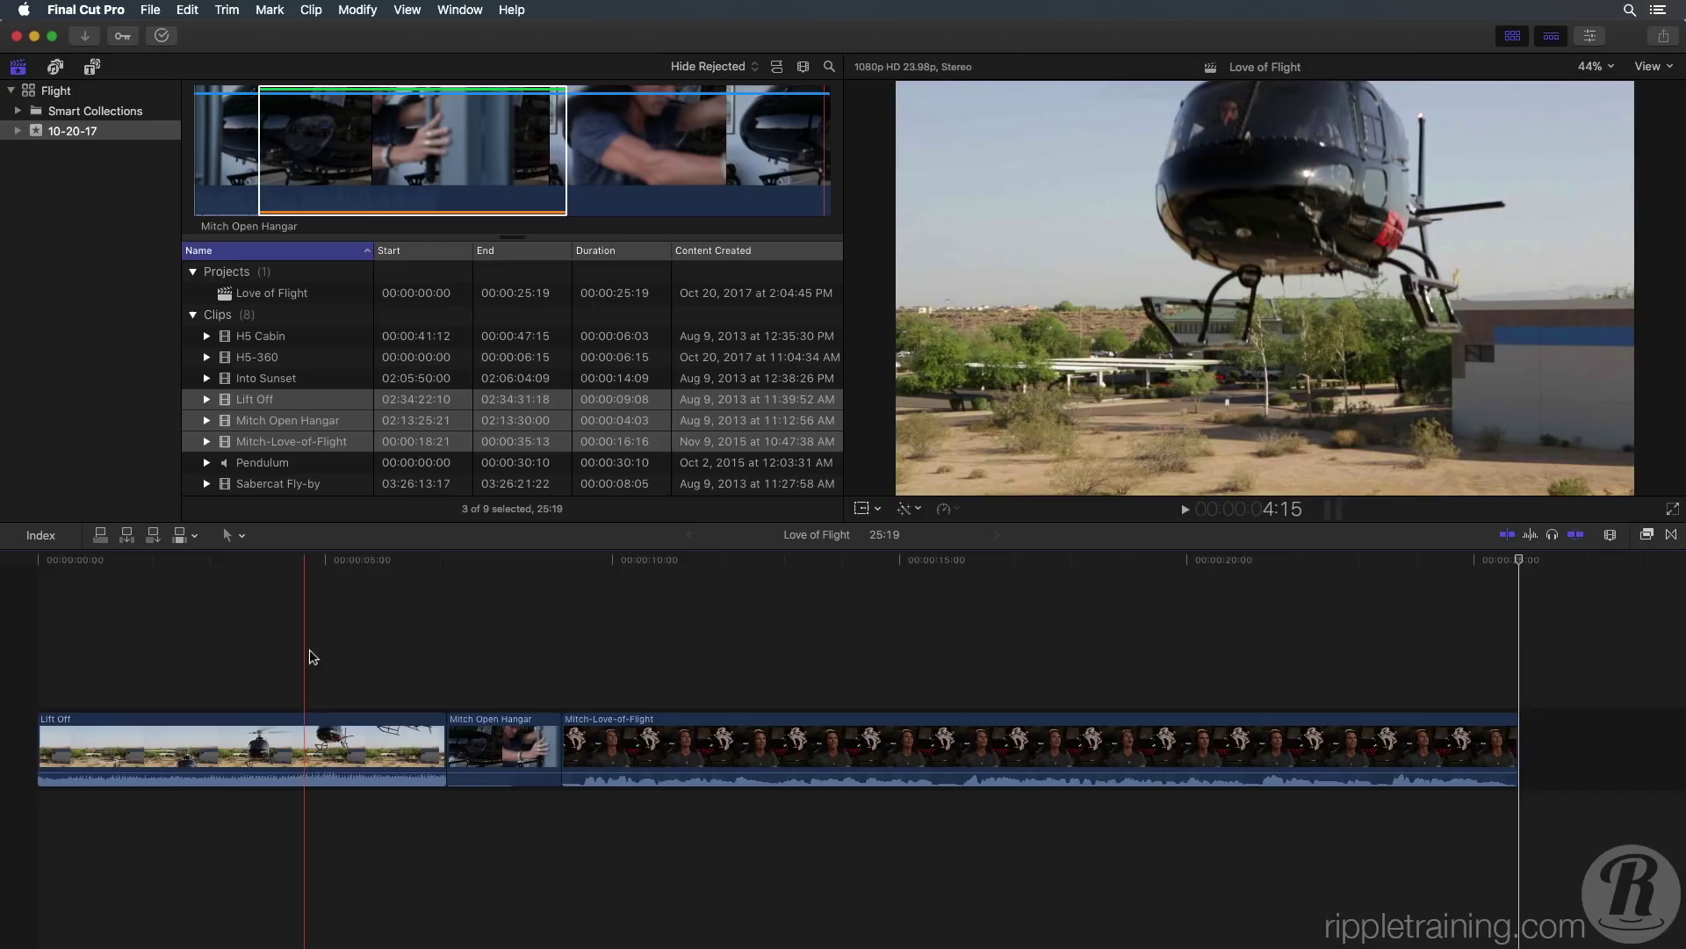
- Briefly play the Lift Off clip and move the Mitch Open Hangar clip ahead of it to the start of the timeline
key("space")
key("space")
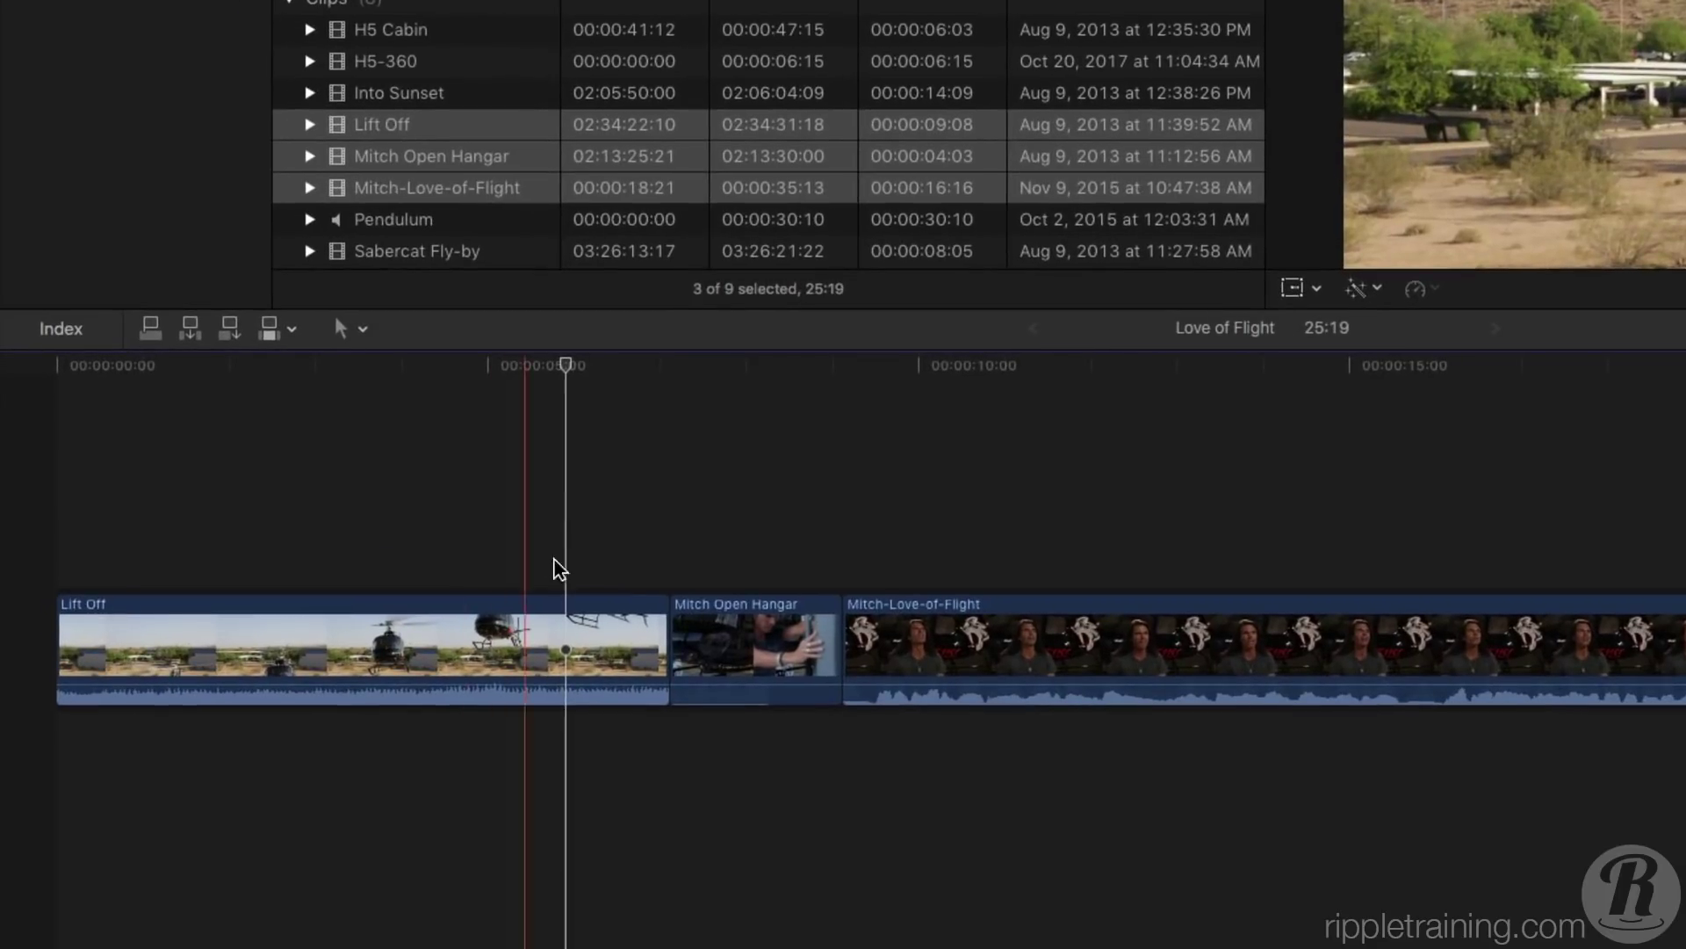
left_click_drag(775, 643, 348, 655)
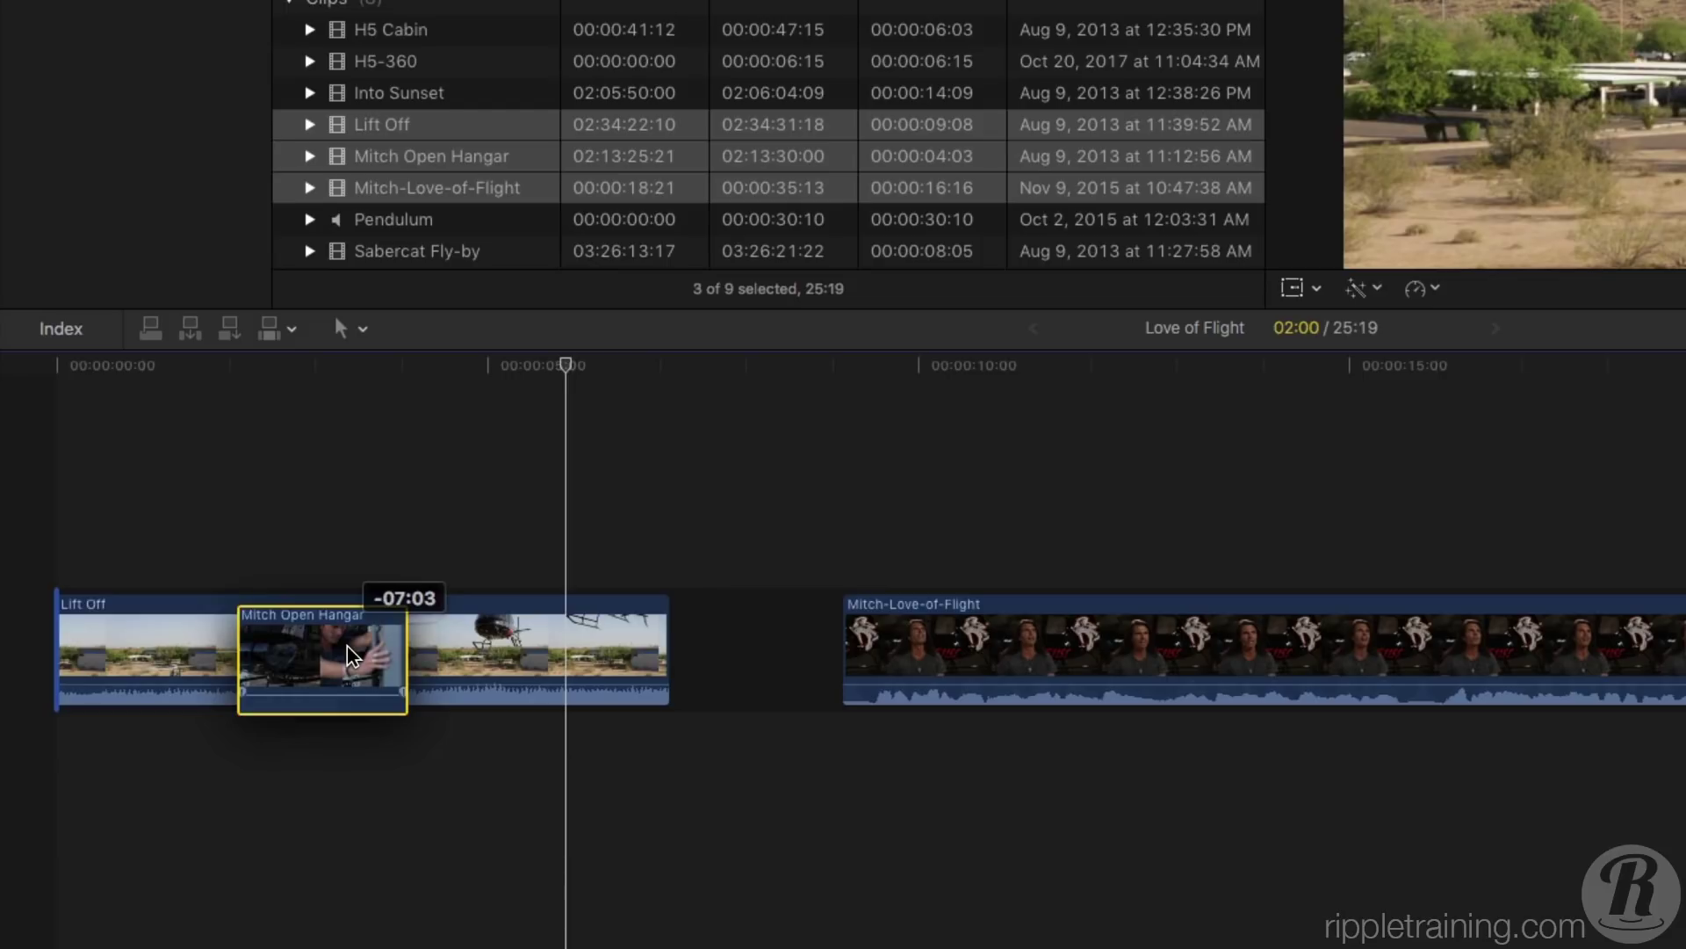
left_click_drag(346, 644, 346, 645)
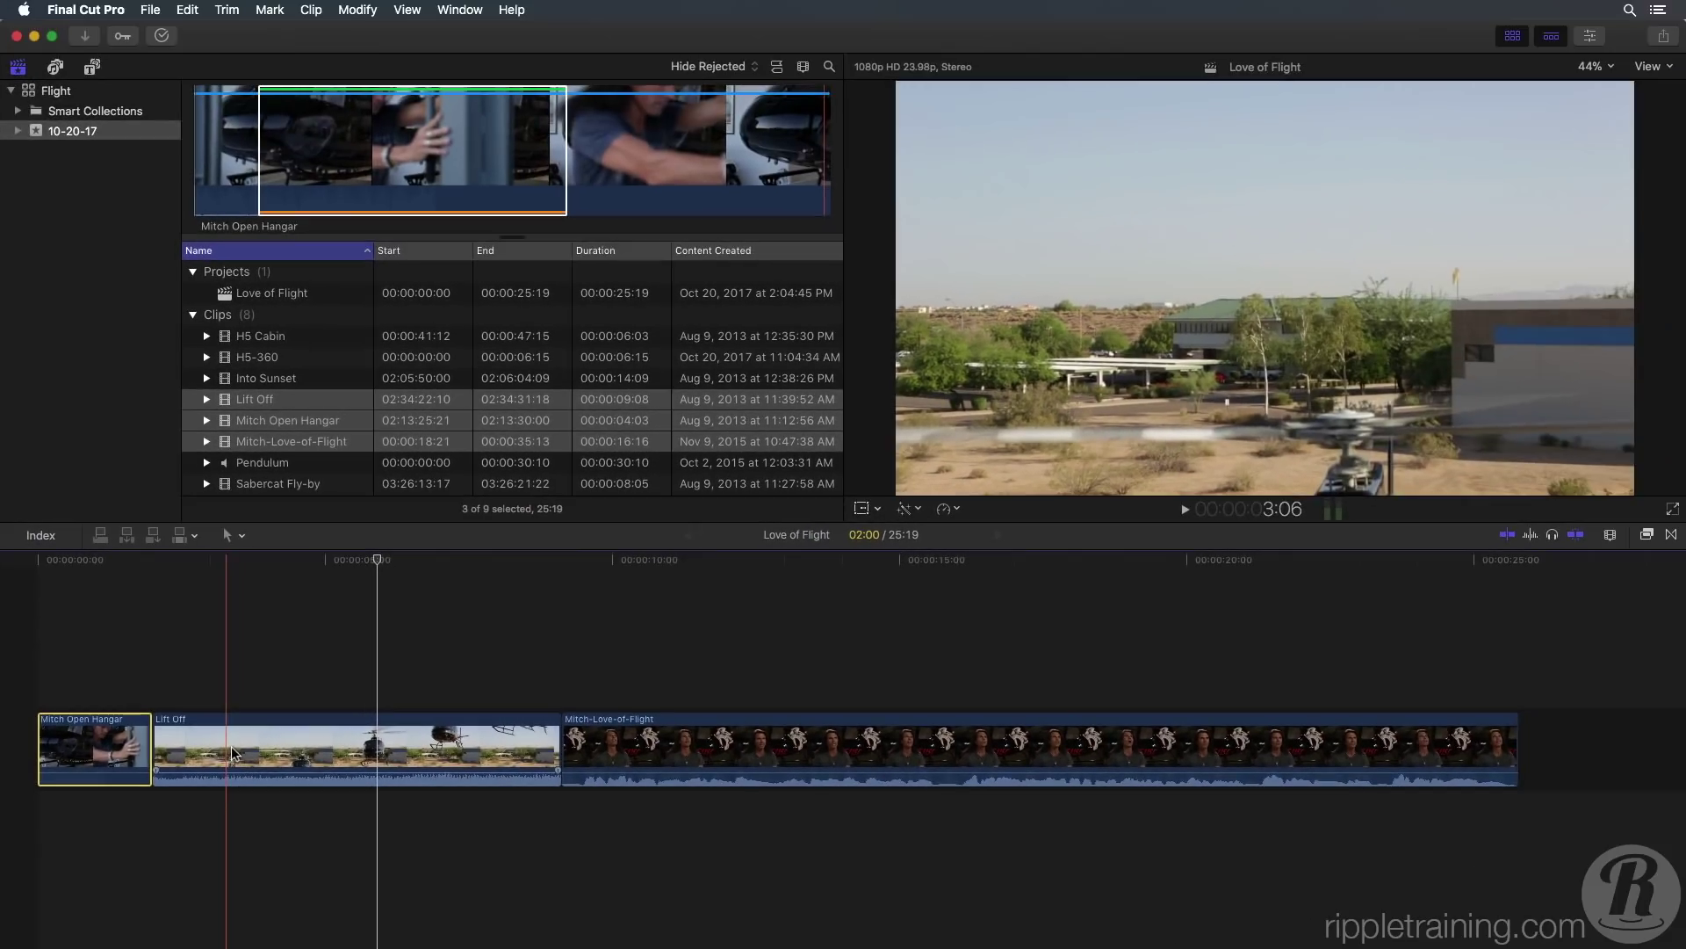
- Play the Love of Flight project from the beginning to review the new clip order
key("Home")
key("space")
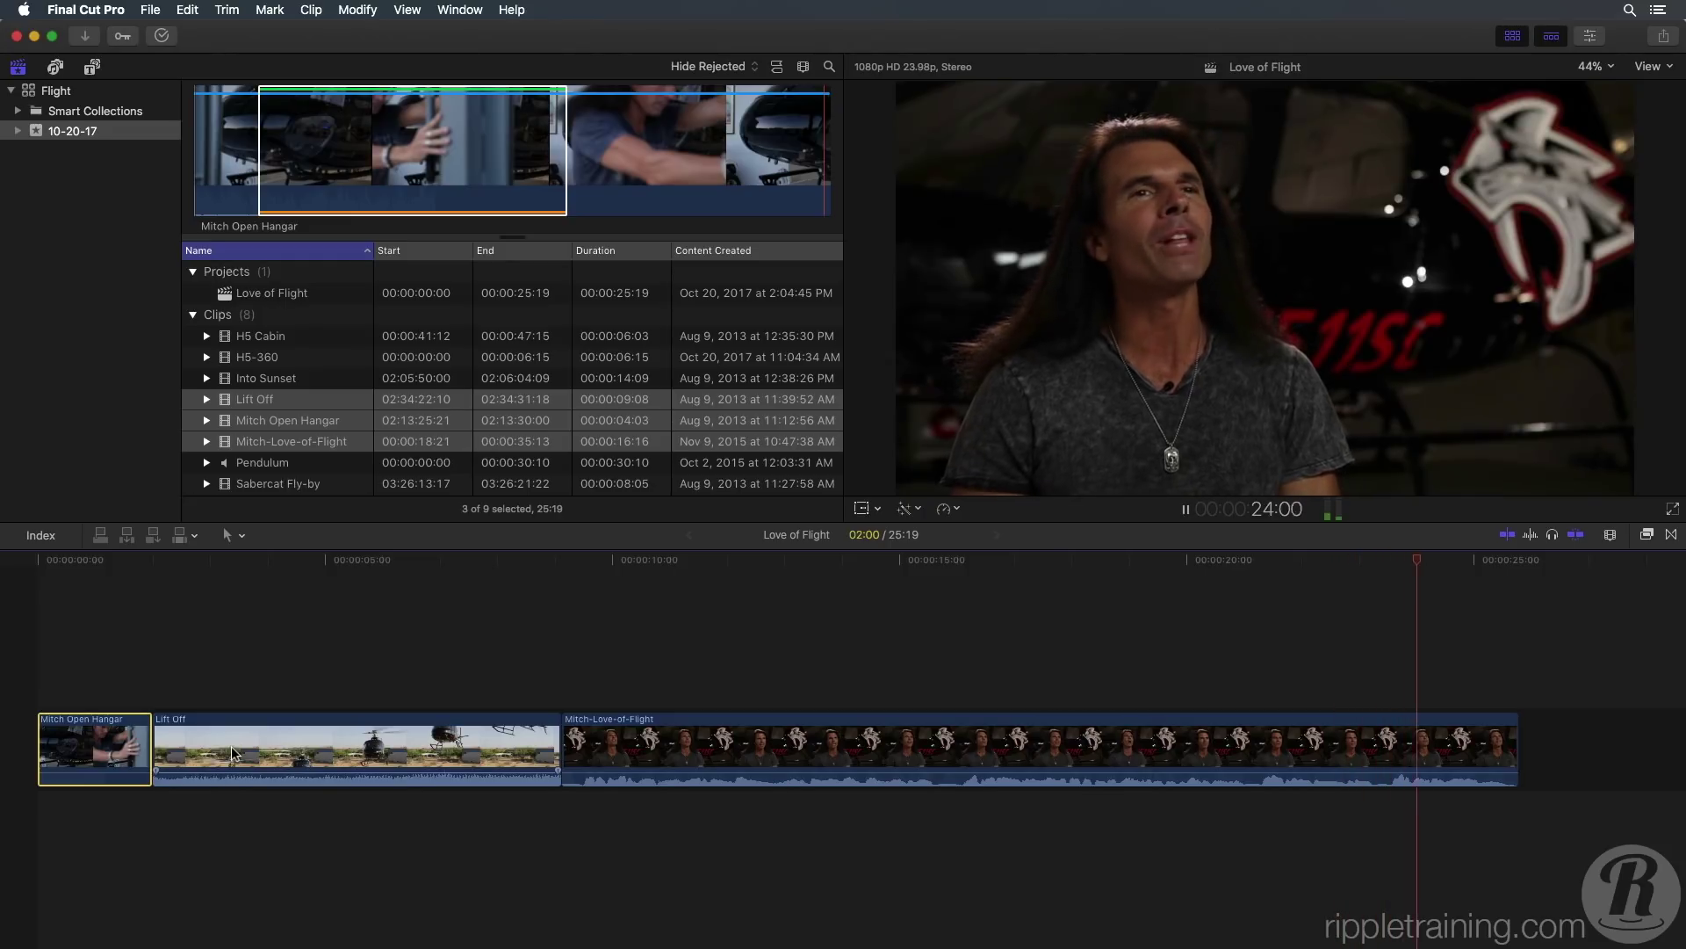
key("space")
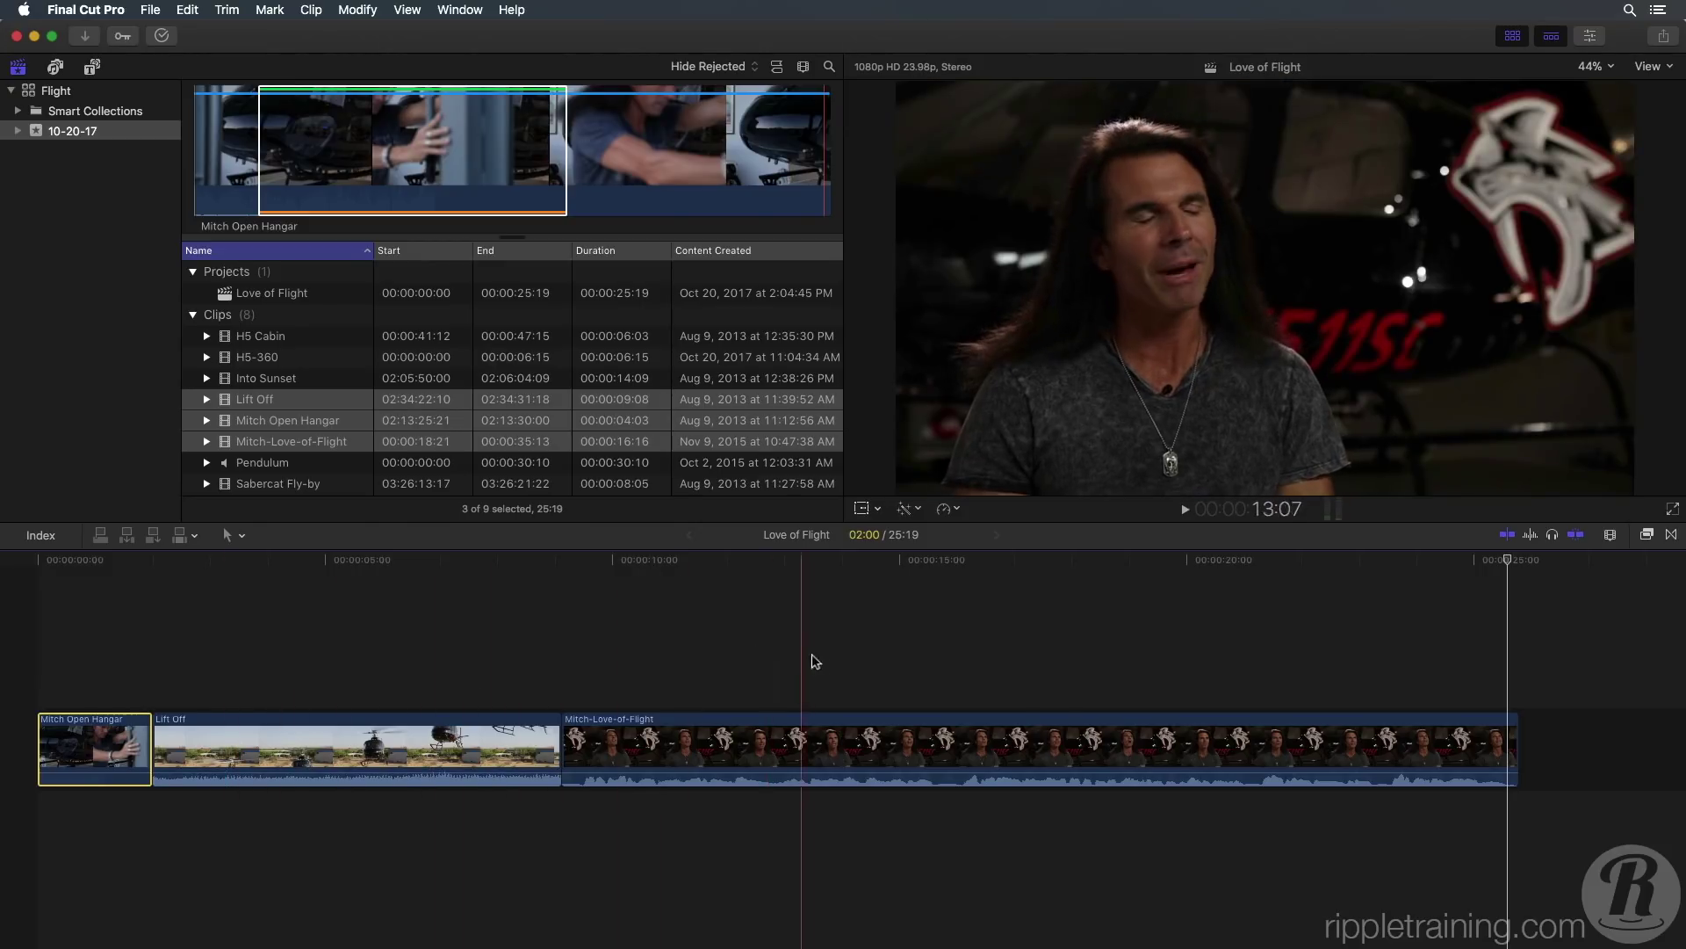
- Connect a range of about 2:12 from the Sabercat Fly-by clip above the interview at 16:00 in the timeline
left_click(963, 623)
key("space")
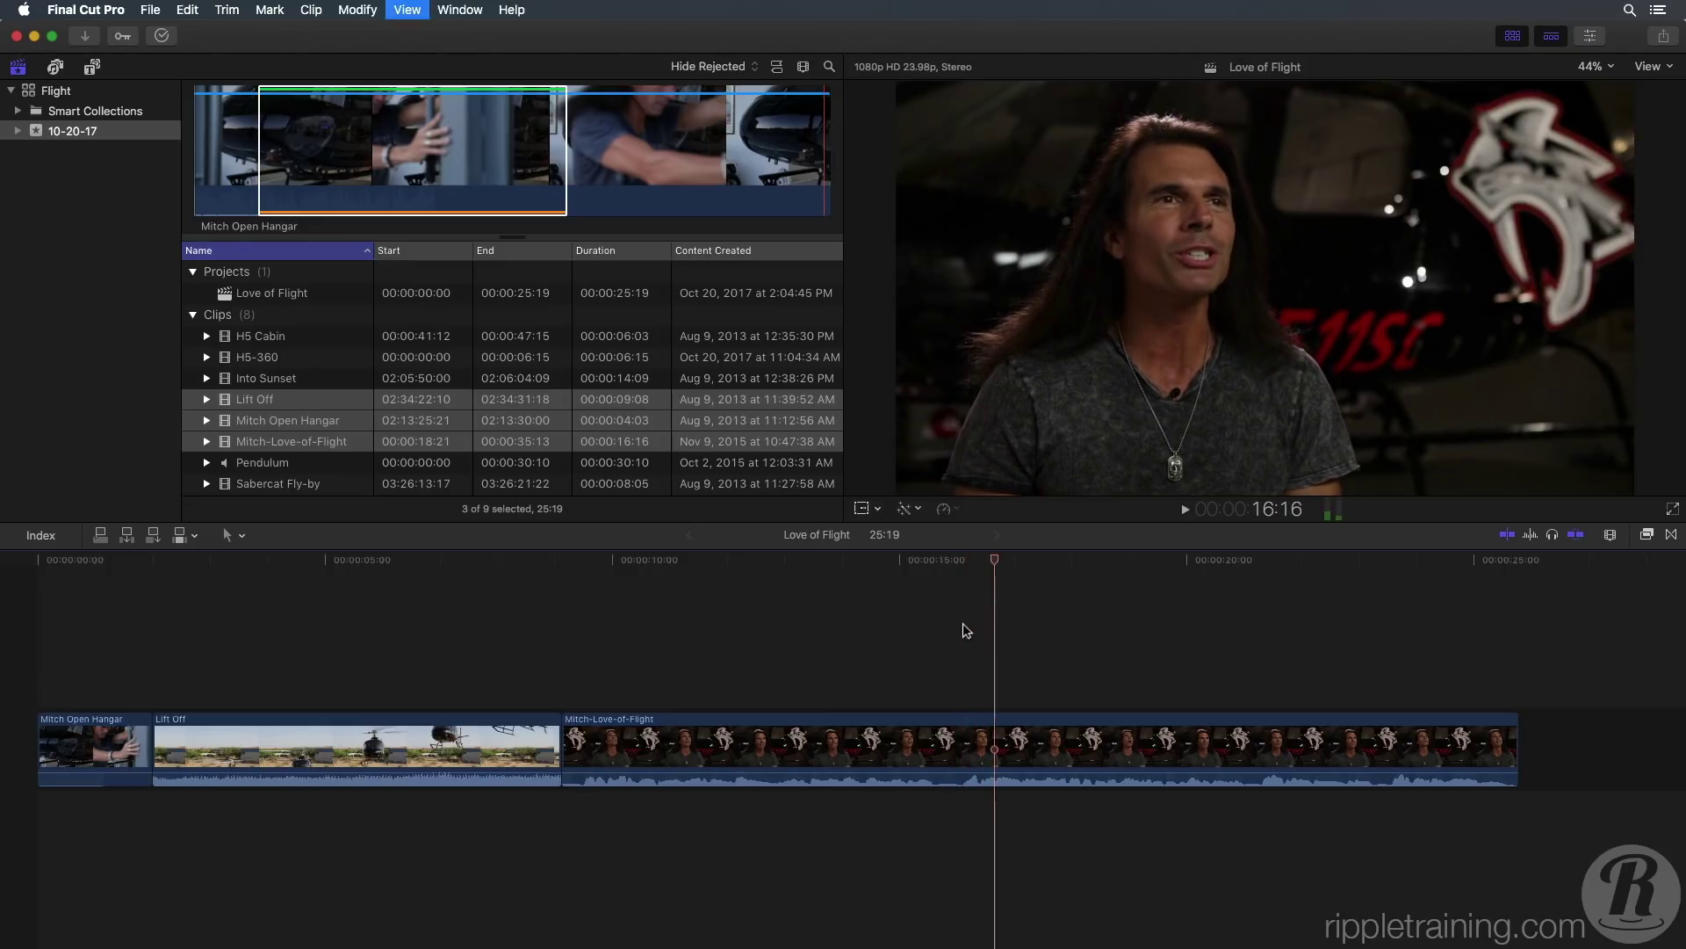
key("space")
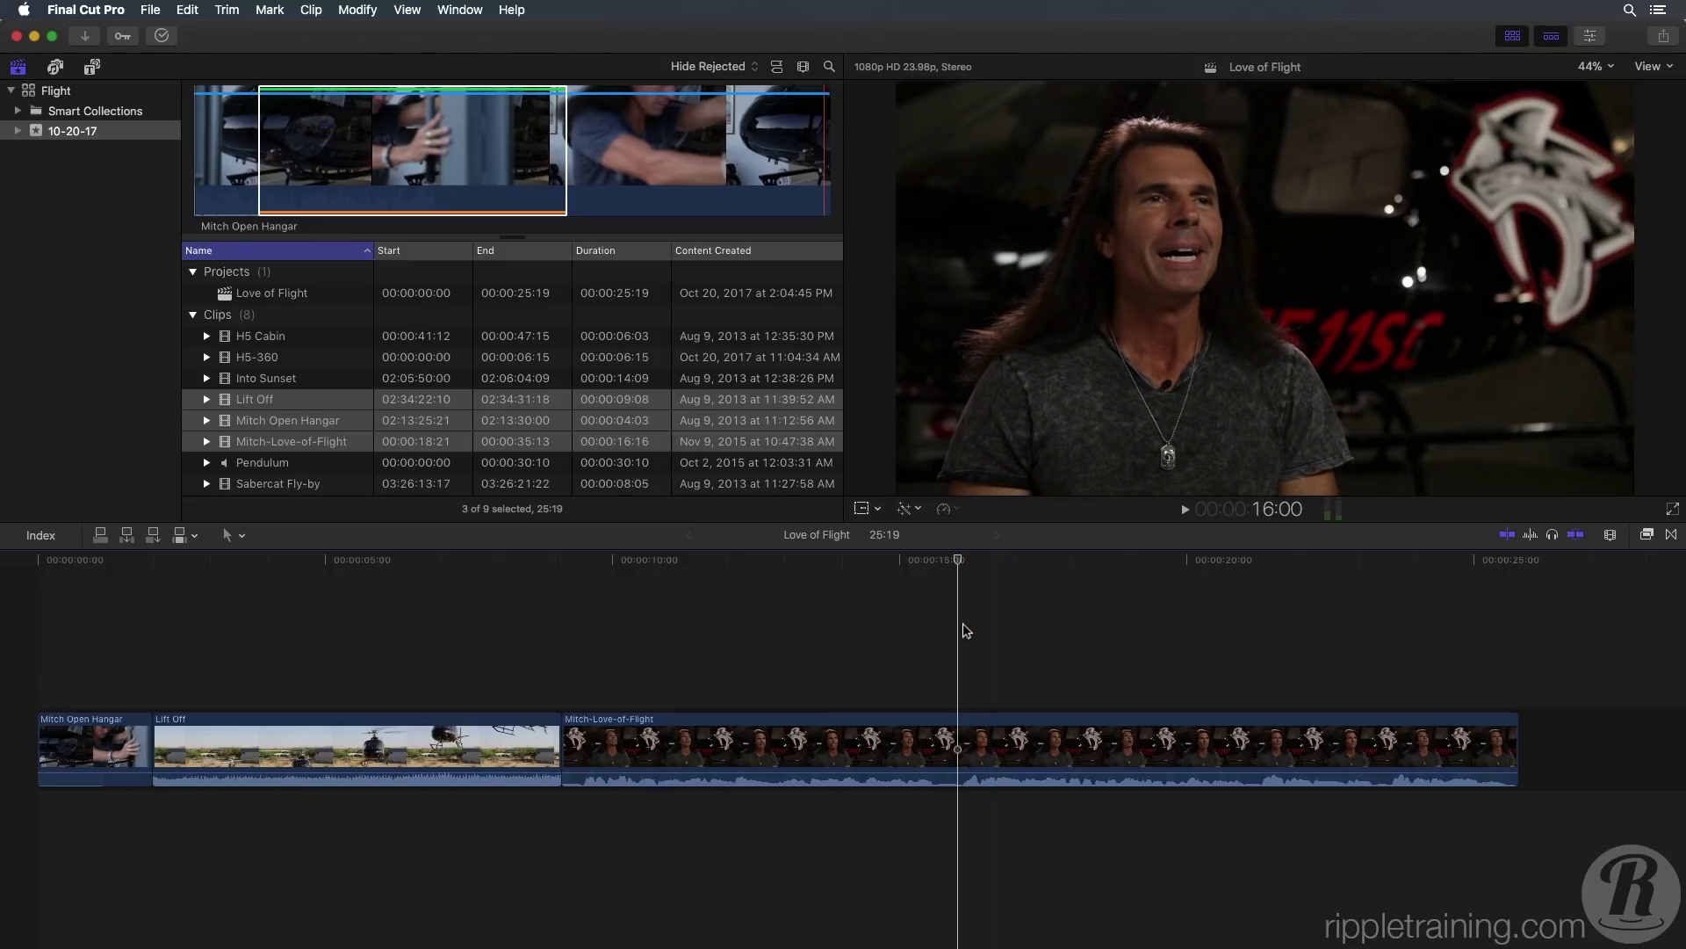
left_click(358, 491)
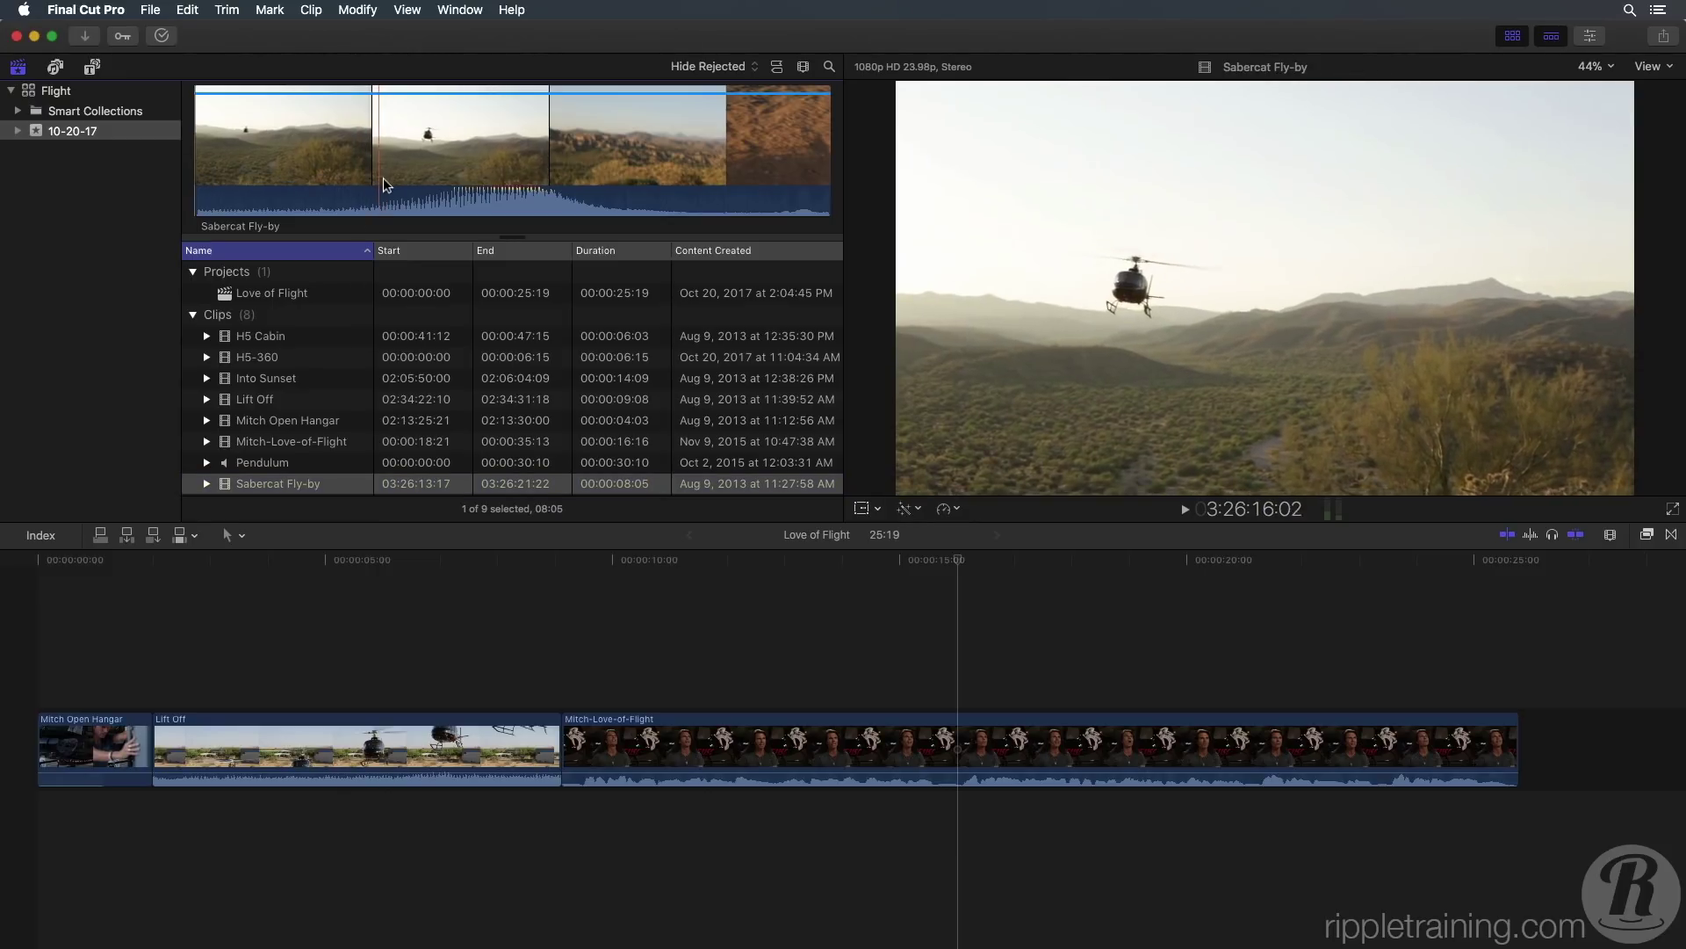
left_click_drag(382, 180, 571, 185)
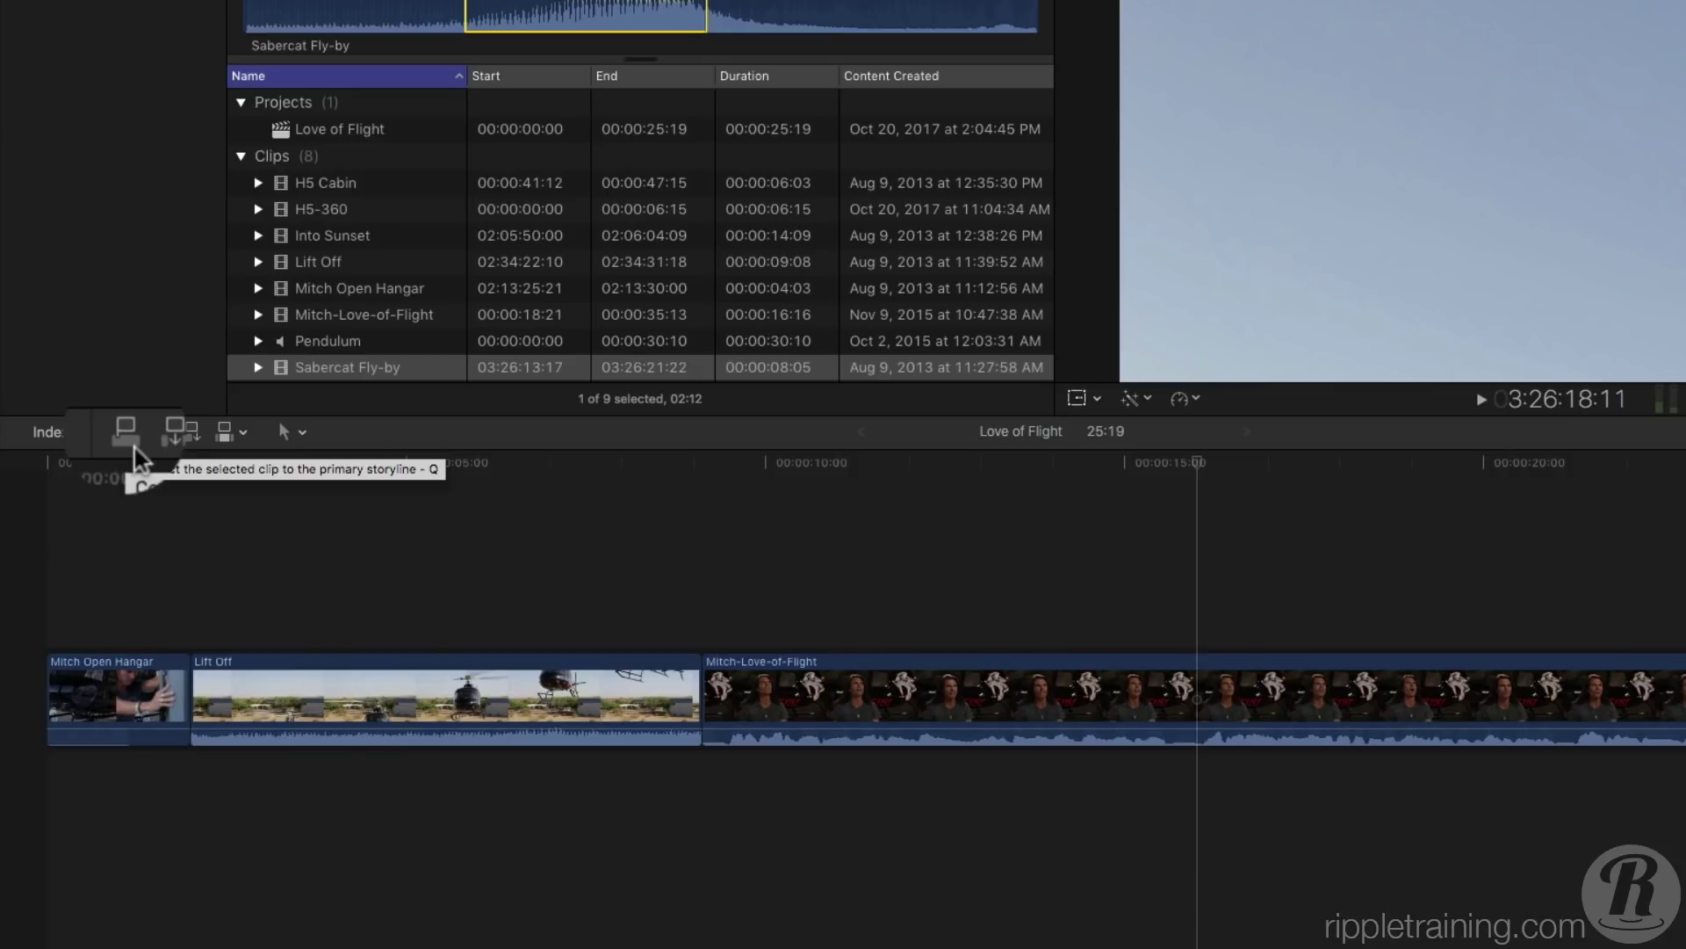
left_click(130, 440)
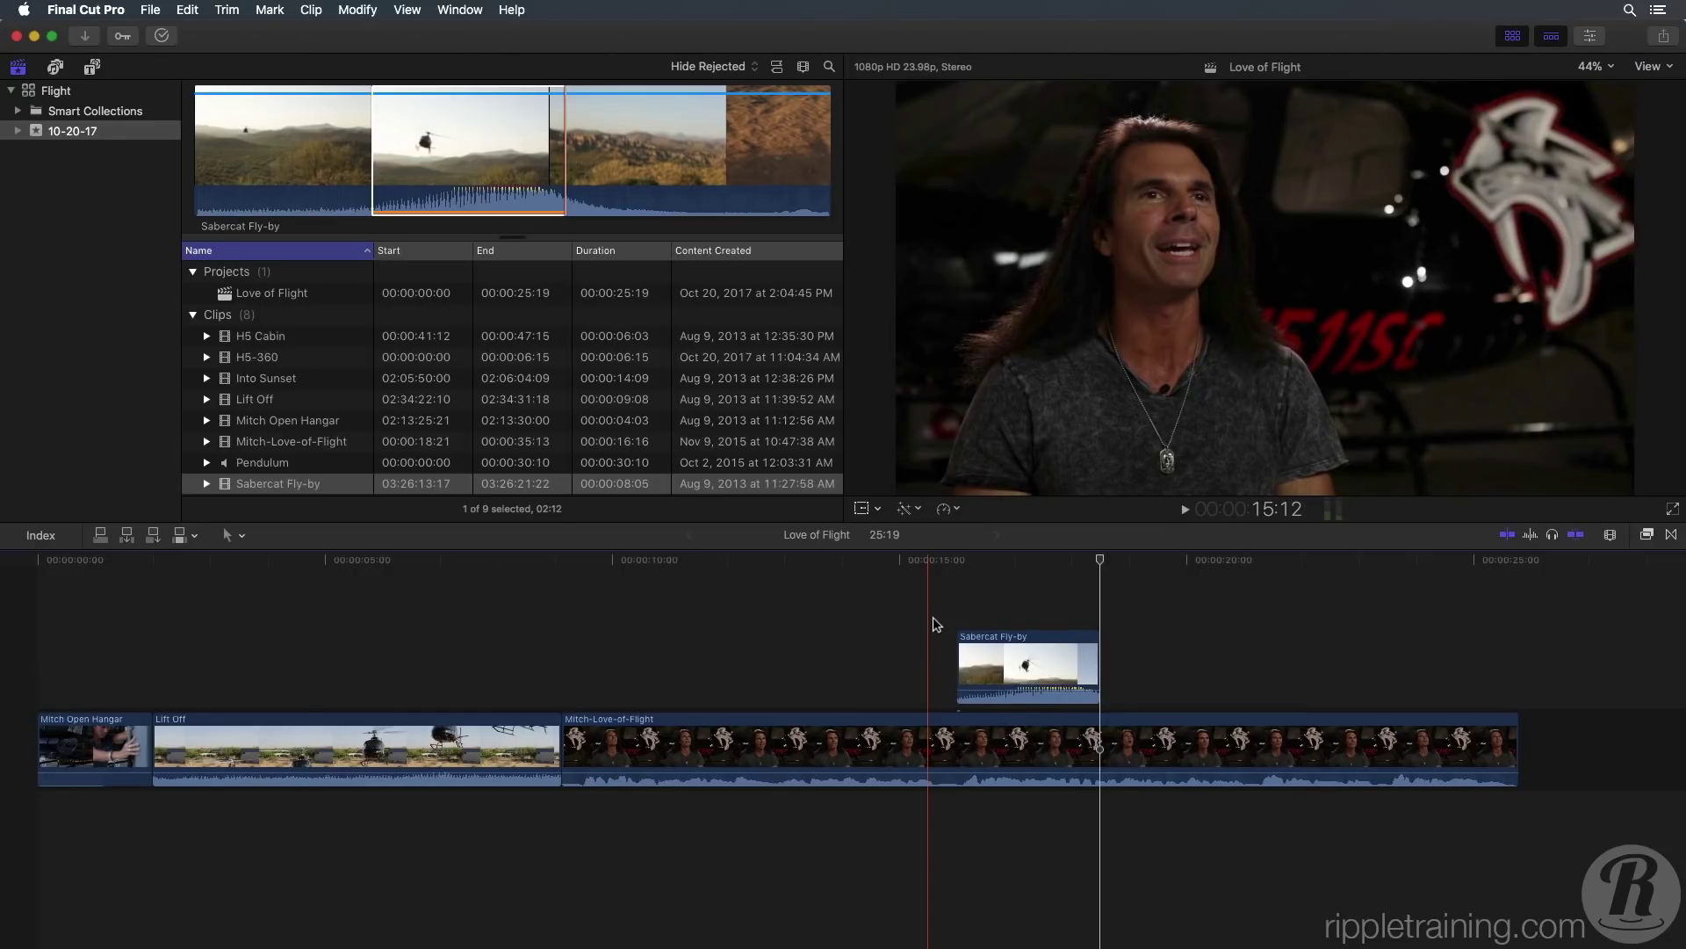
- Play the timeline from just before the connected Sabercat Fly-by clip to review the cutaway
left_click(934, 619)
key("space")
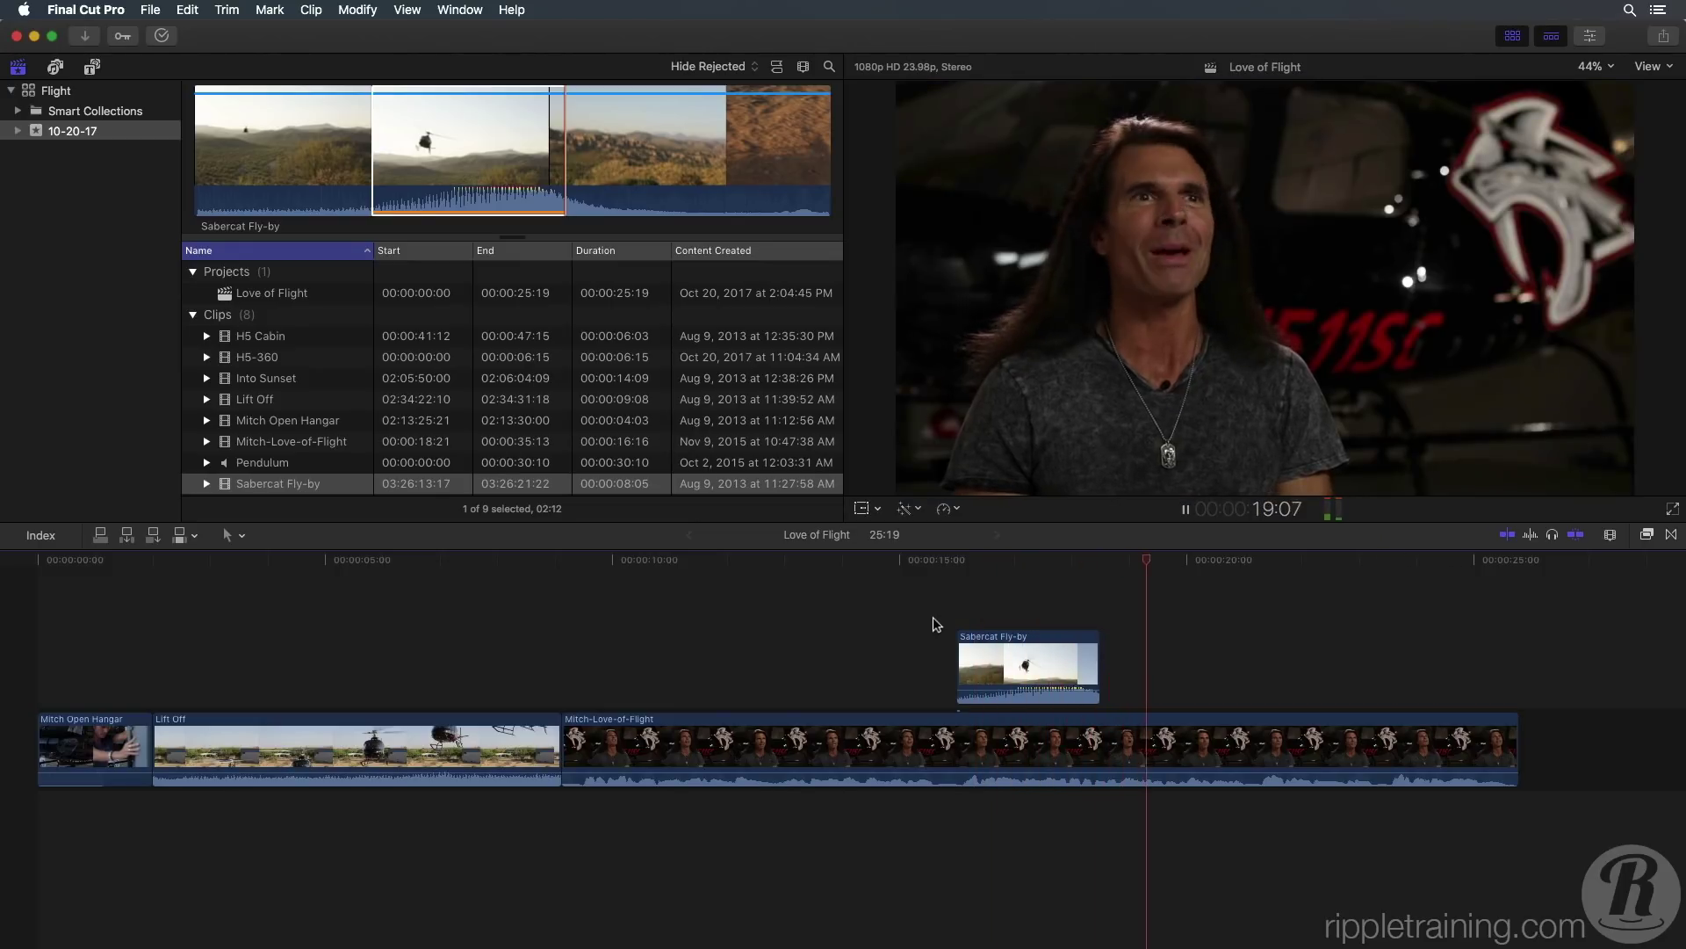
key("space")
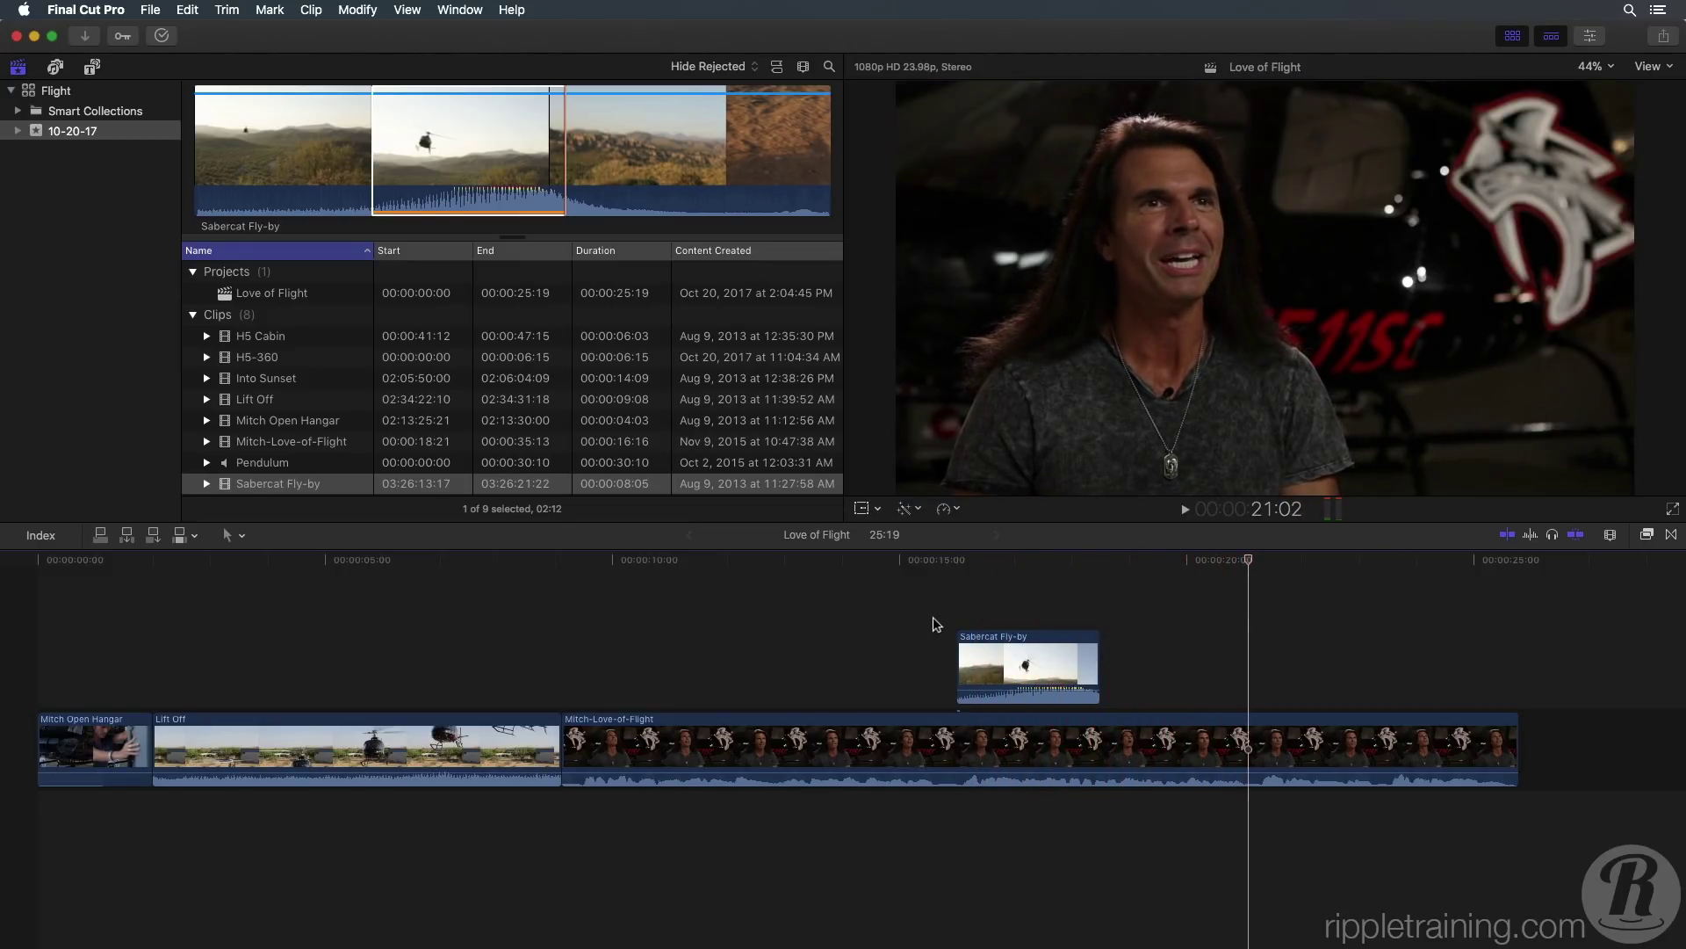